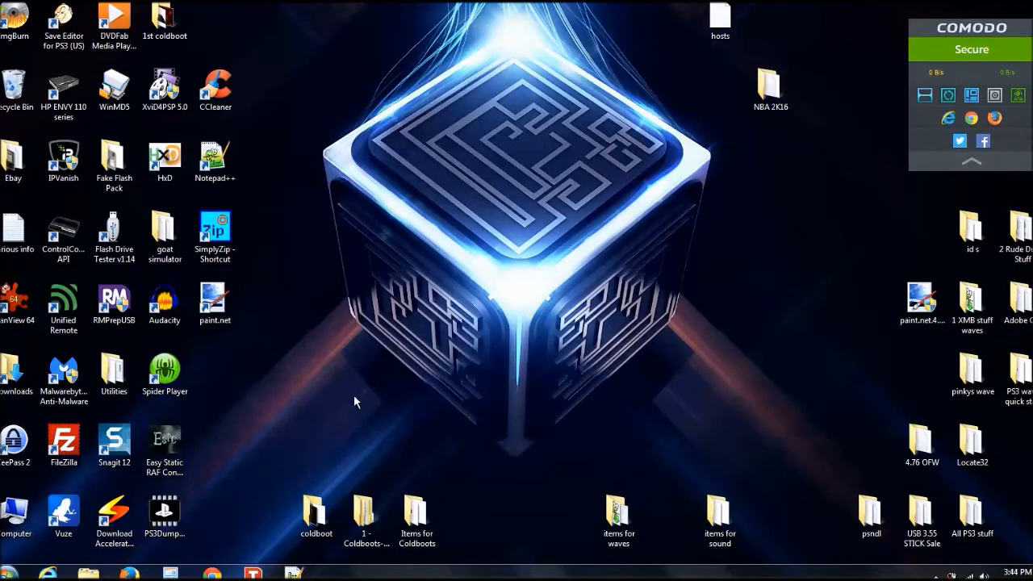
# Look over the files in the Items for Coldboots folder and close it.
pyautogui.click(363, 514)
pyautogui.moveTo(412, 511)
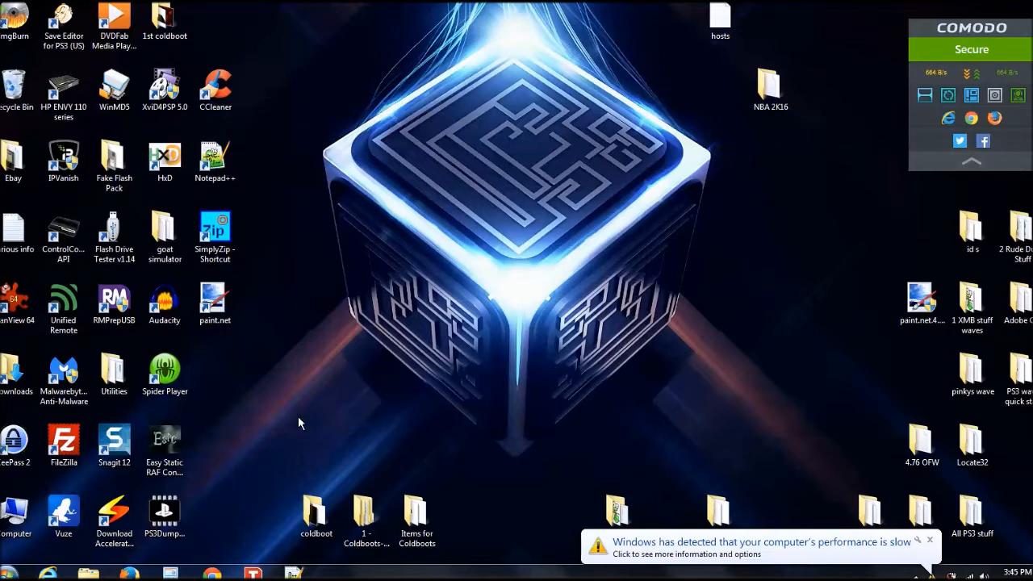
pyautogui.doubleClick(417, 509)
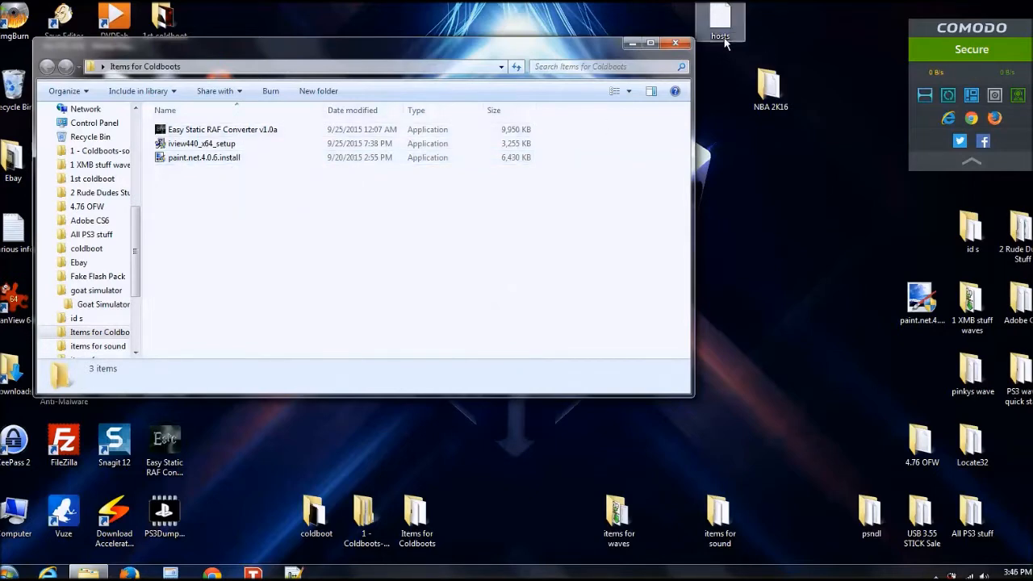
pyautogui.click(681, 44)
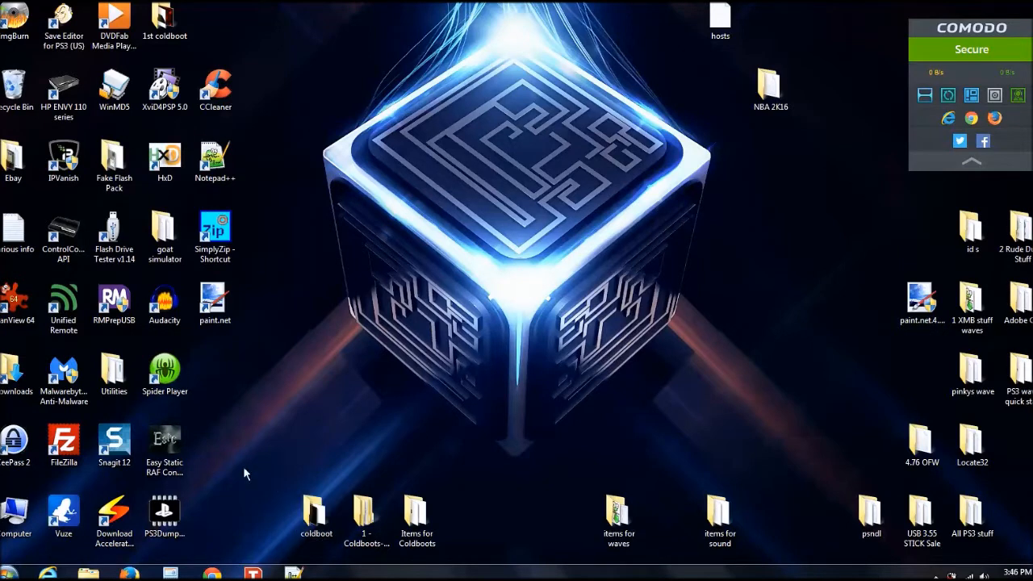
# Switch to Chrome and search Google Images for "the joker transparent png".
pyautogui.click(212, 573)
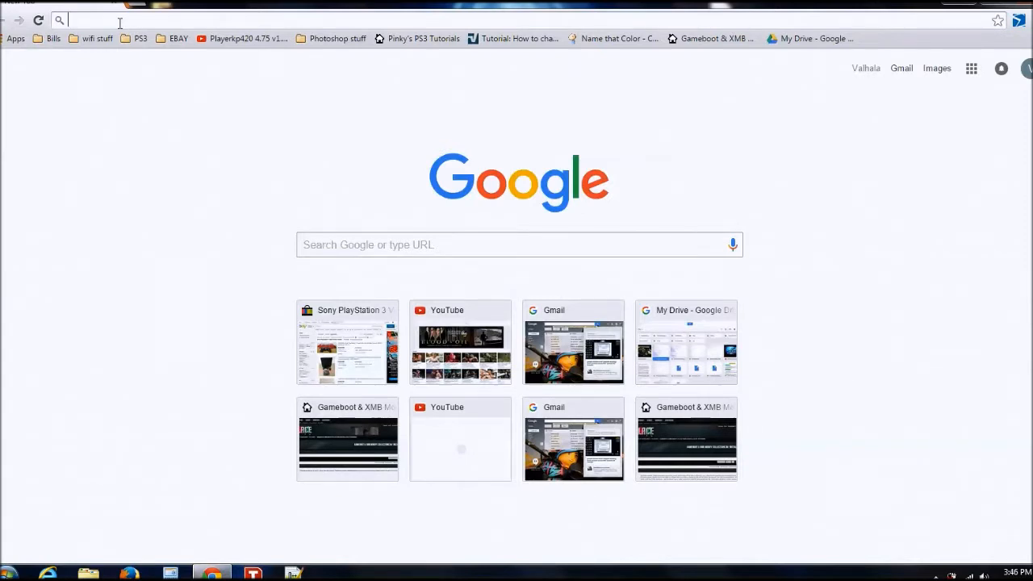
pyautogui.write('the jo')
pyautogui.press('Return')
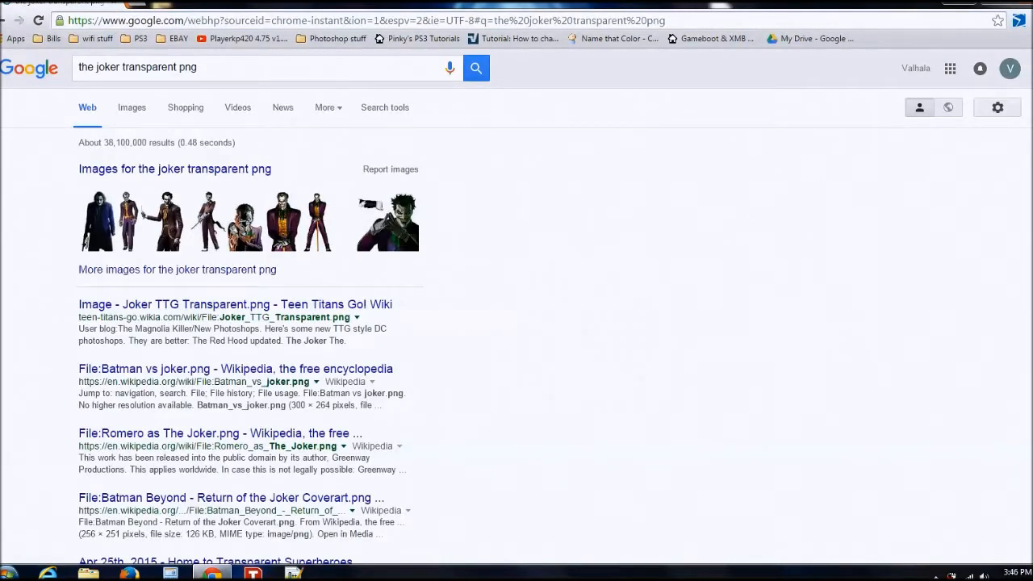
pyautogui.click(131, 108)
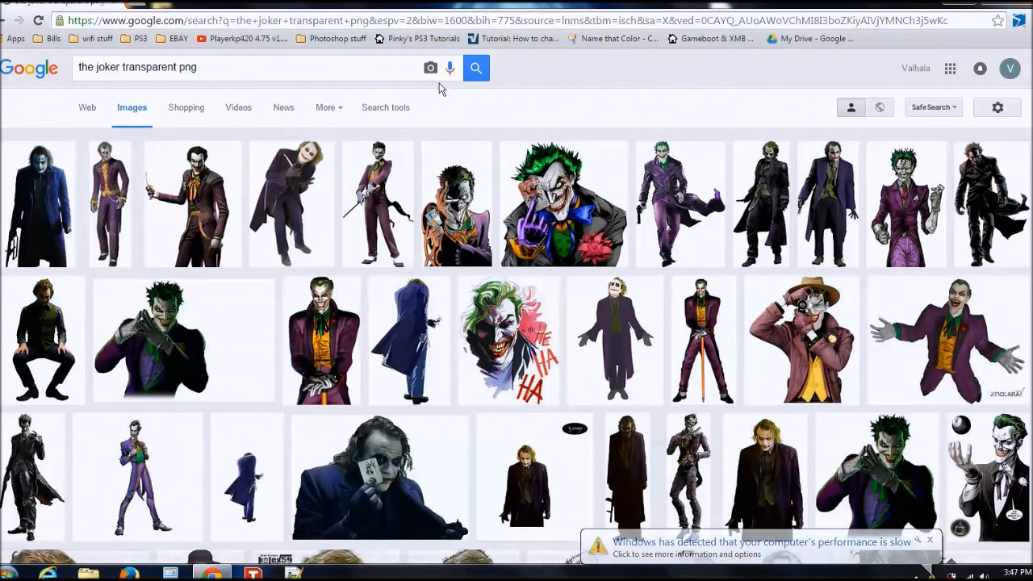
# Preview the green-haired Joker image with grey gloves from the results and close the browser.
pyautogui.click(225, 71)
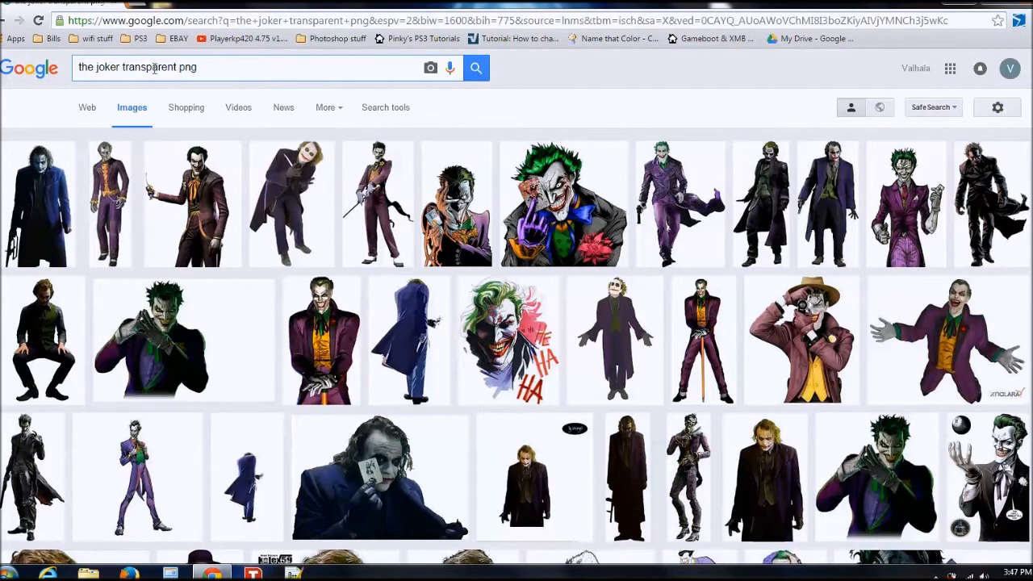
pyautogui.click(182, 321)
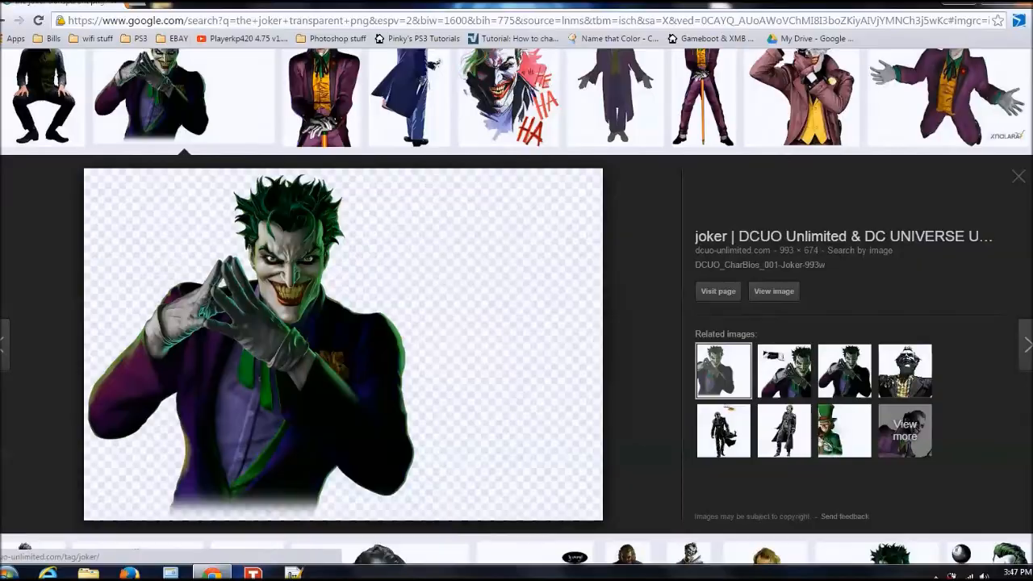
pyautogui.click(998, 2)
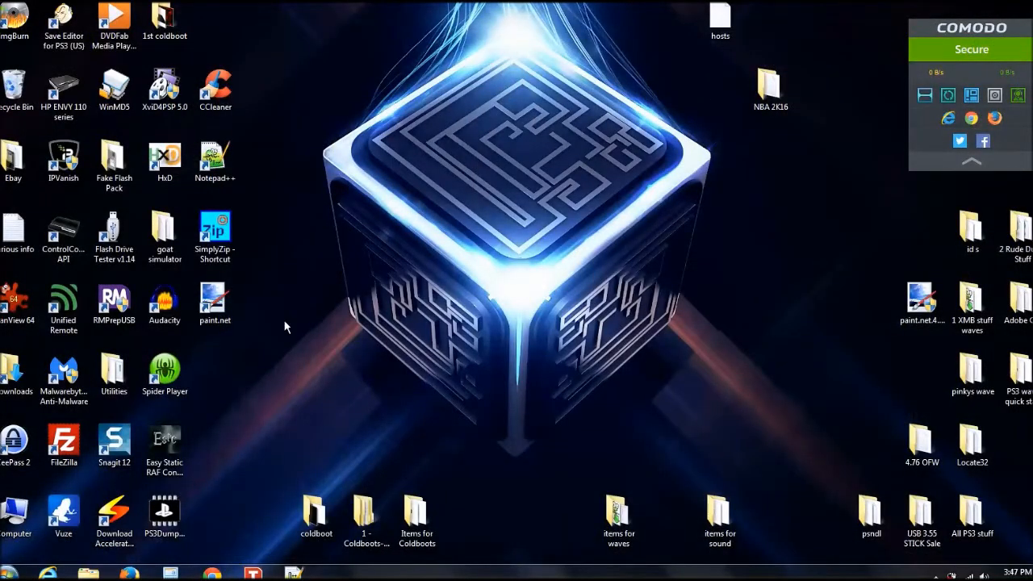
# Load the joker 1080 image from the coldboot folder into Easy Static RAF Converter and show its preview.
pyautogui.doubleClick(313, 510)
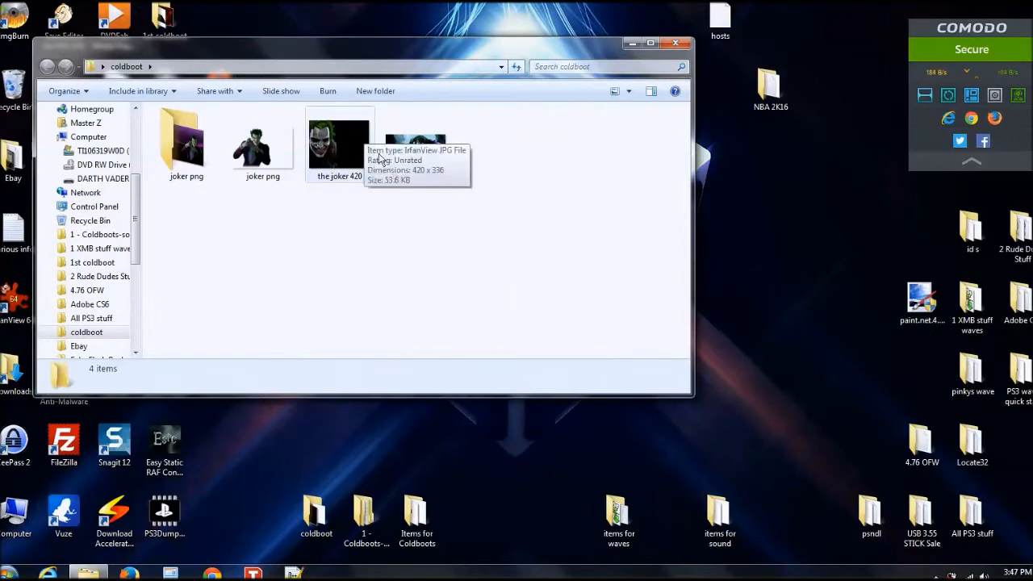
pyautogui.click(676, 43)
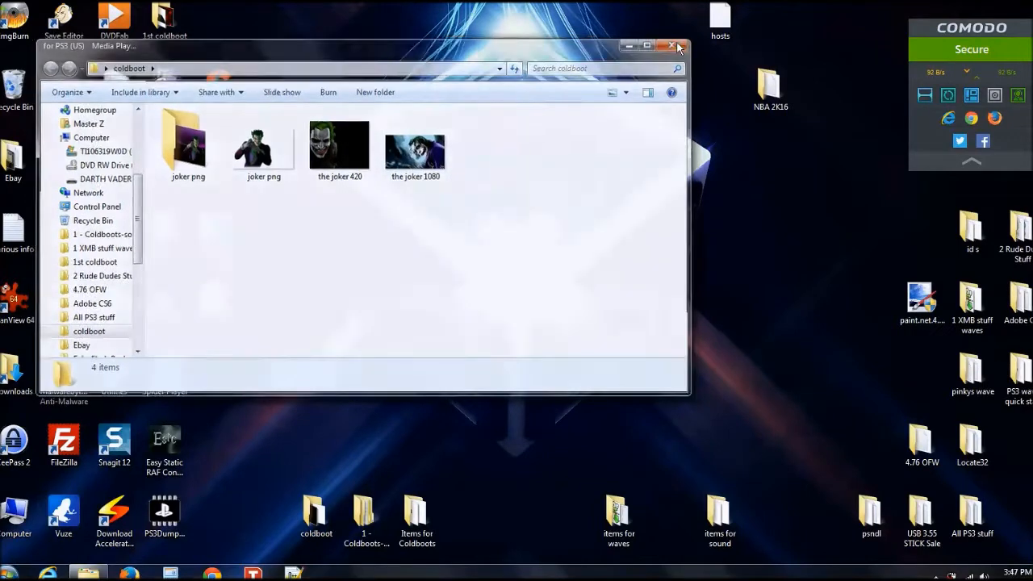
pyautogui.doubleClick(171, 452)
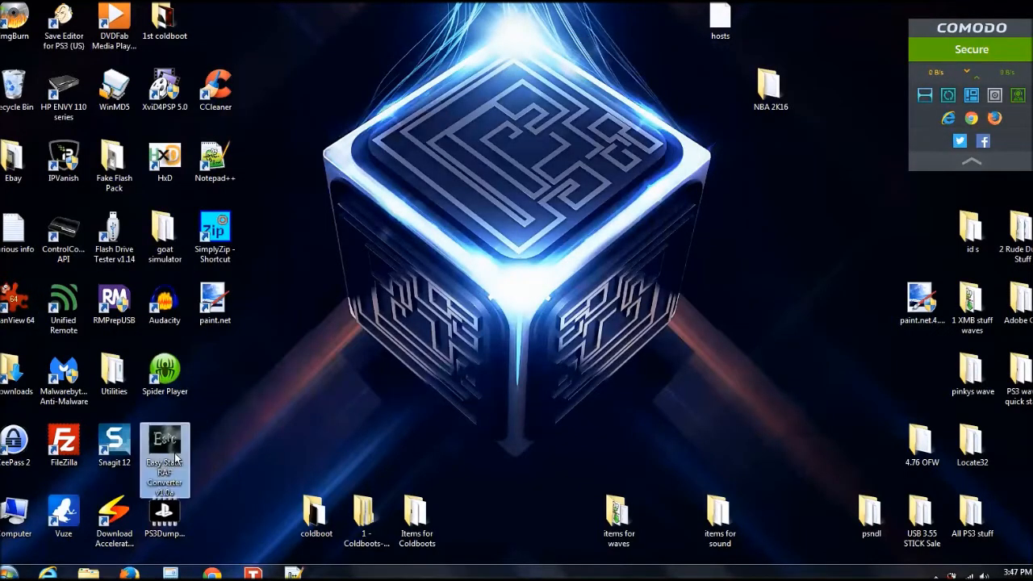
pyautogui.click(557, 297)
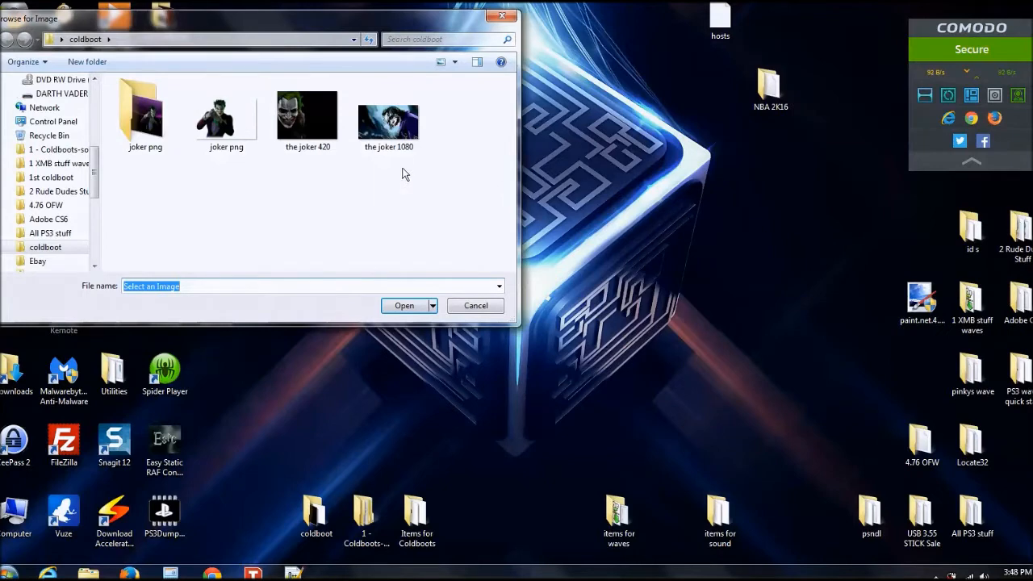
pyautogui.click(386, 126)
pyautogui.doubleClick(385, 126)
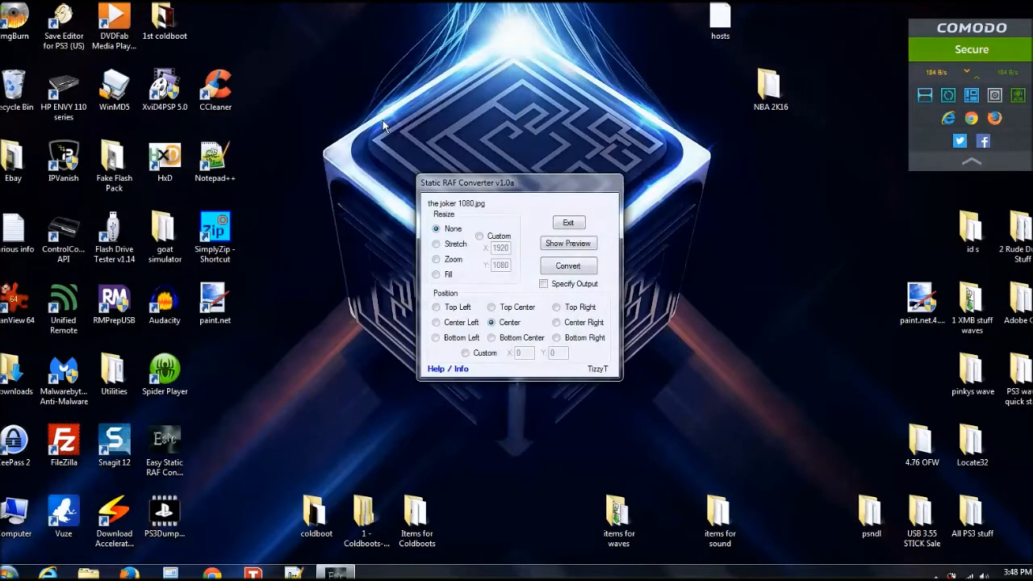
pyautogui.click(568, 244)
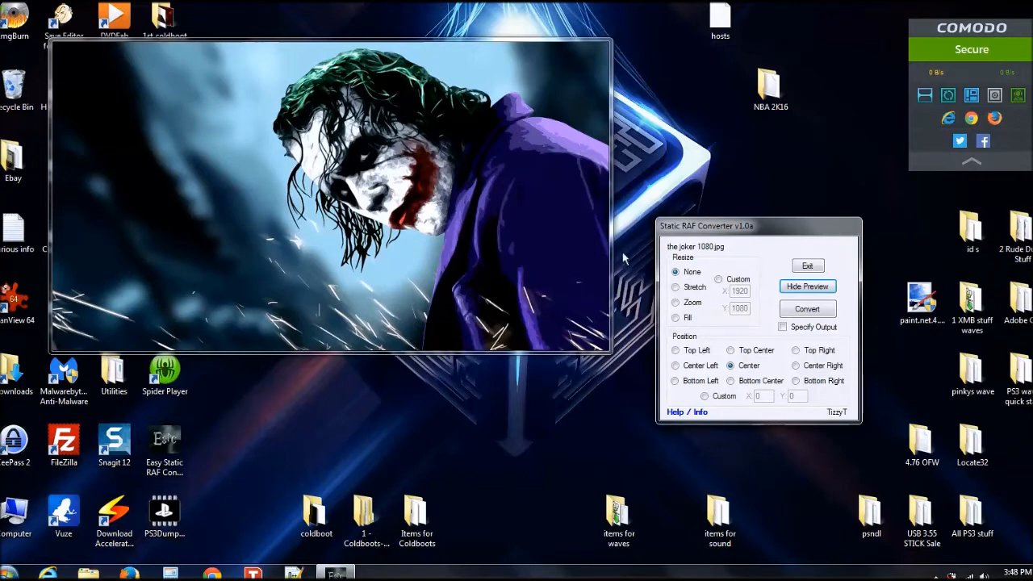
# Try a custom resize of 1820 by 1024 on the joker 1080 image and exit the converter without converting.
pyautogui.click(720, 280)
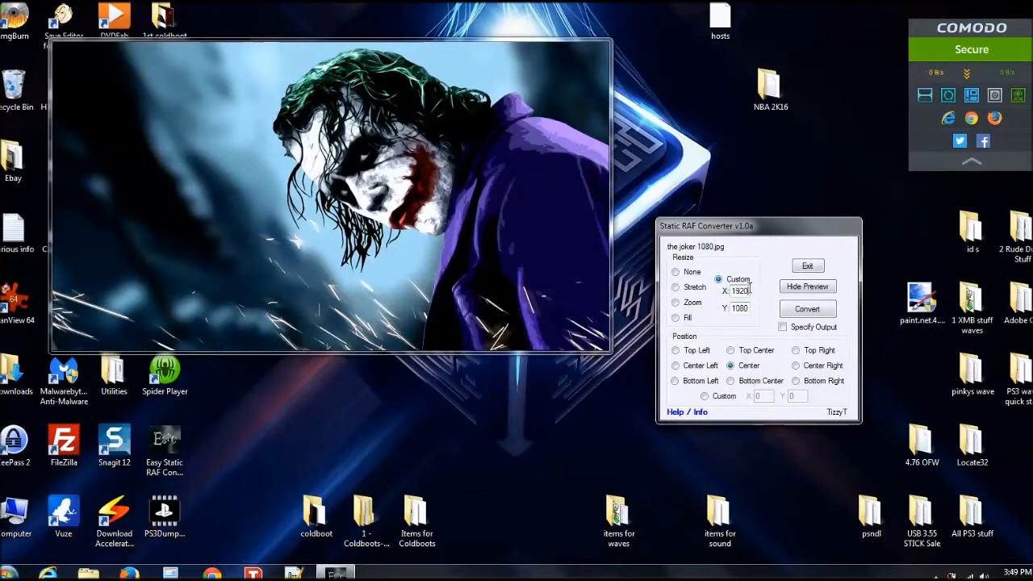
pyautogui.press('BackSpace')
pyautogui.press('BackSpace')
pyautogui.press('BackSpace')
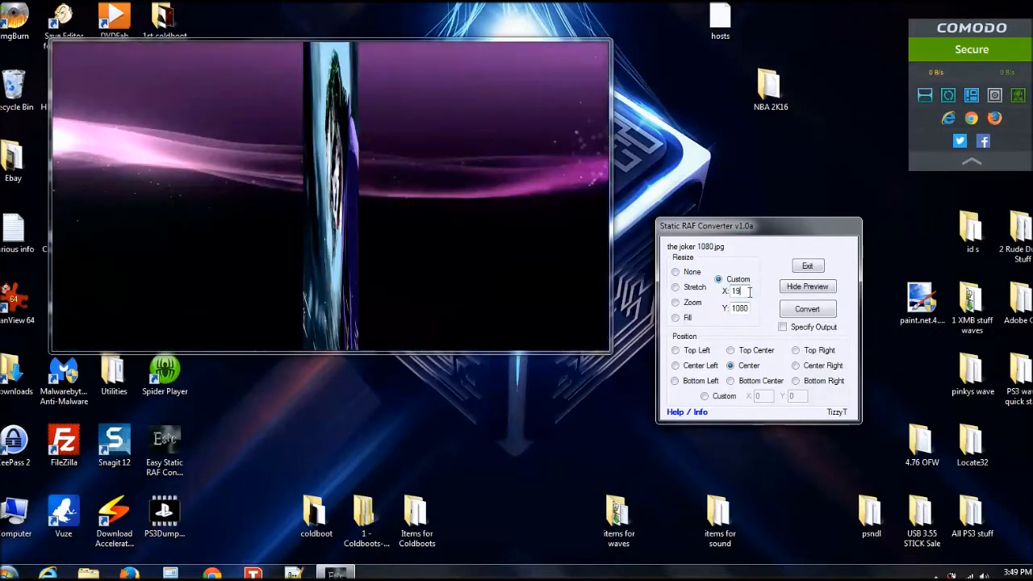
pyautogui.write('8')
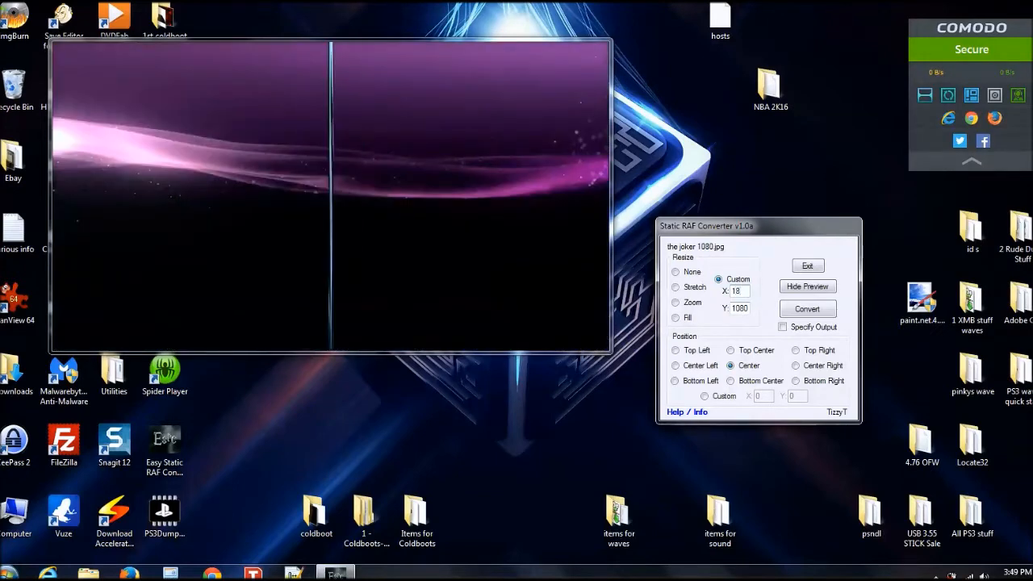
pyautogui.write('20')
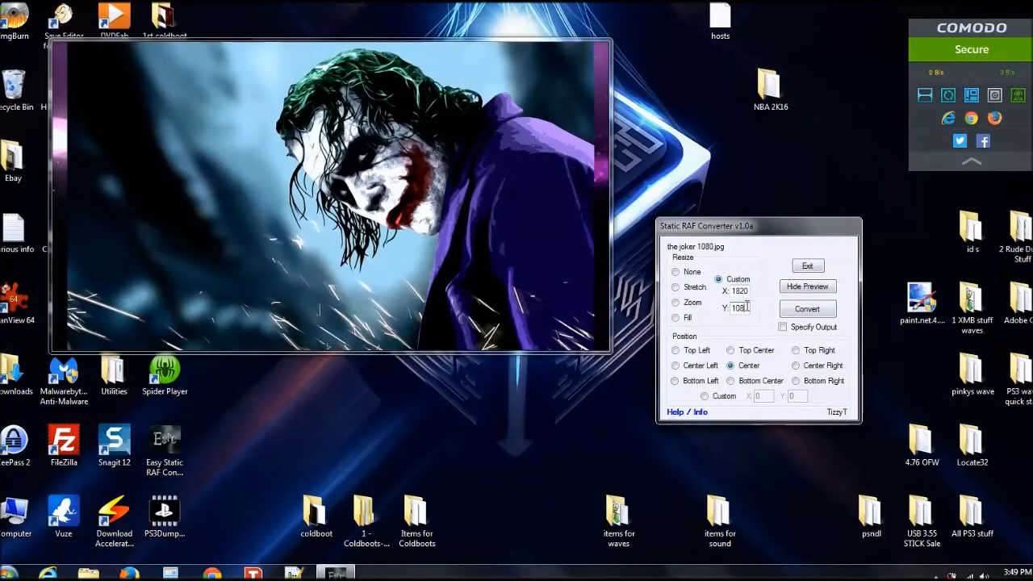
pyautogui.press('BackSpace')
pyautogui.press('BackSpace')
pyautogui.write('24')
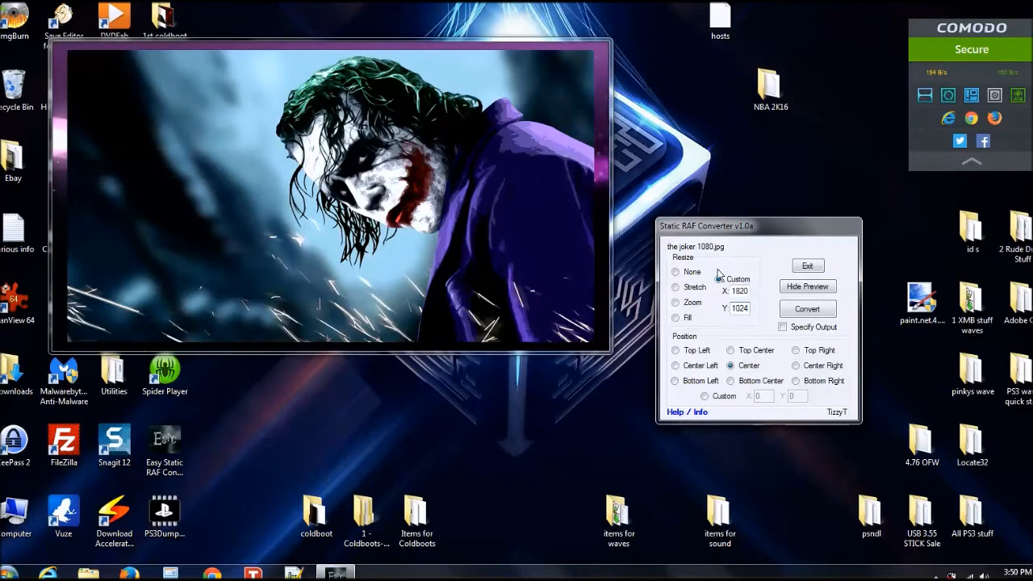
pyautogui.click(807, 267)
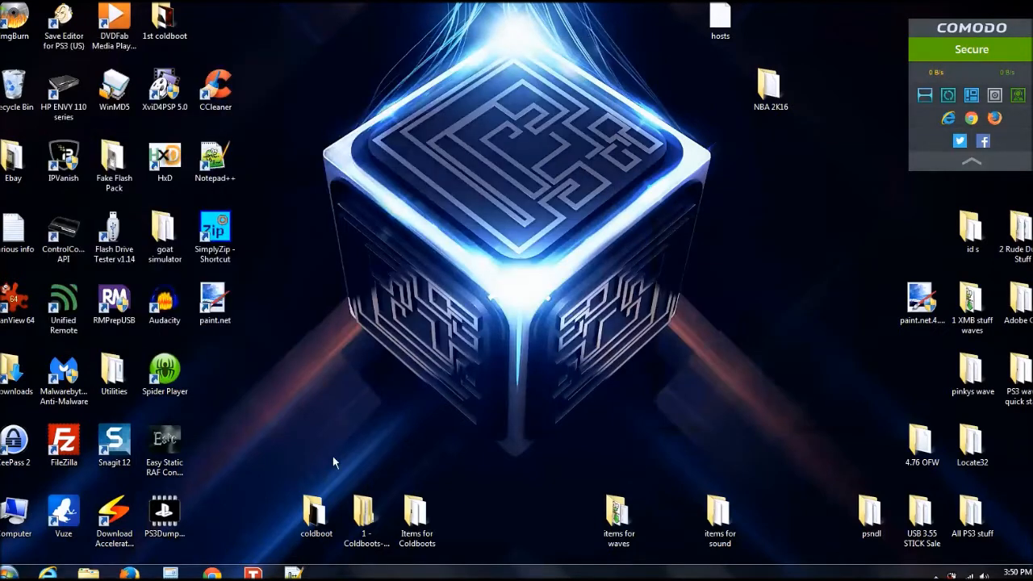
# Relaunch Easy Static RAF Converter with the joker 420 image and arrange its preview beside the settings window.
pyautogui.doubleClick(188, 449)
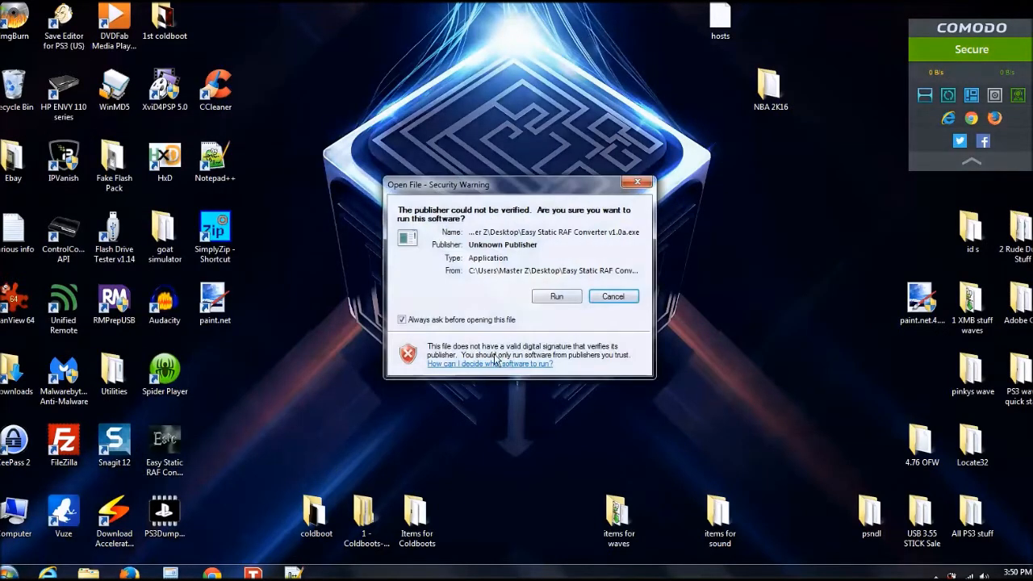
pyautogui.click(557, 297)
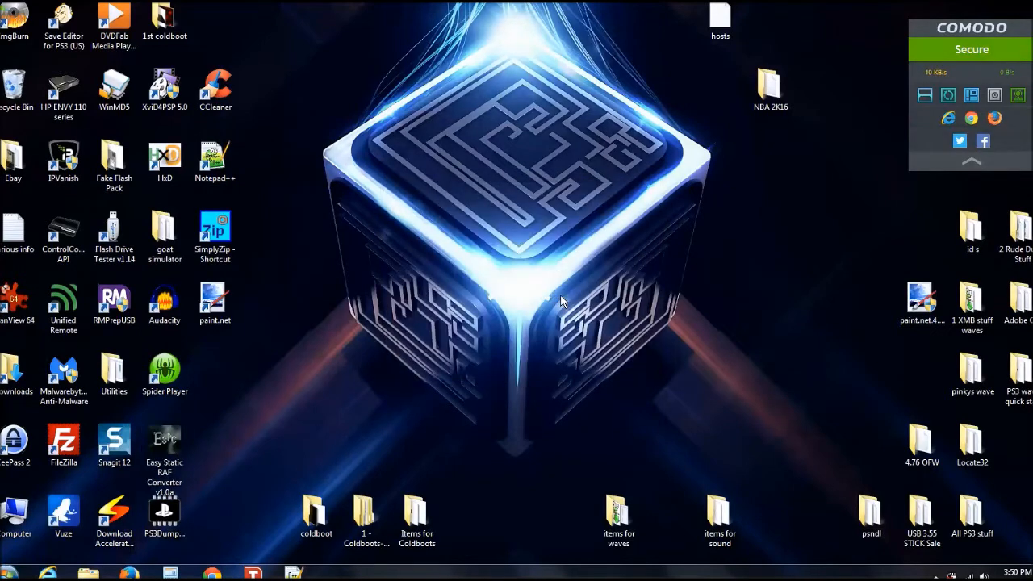
pyautogui.doubleClick(299, 125)
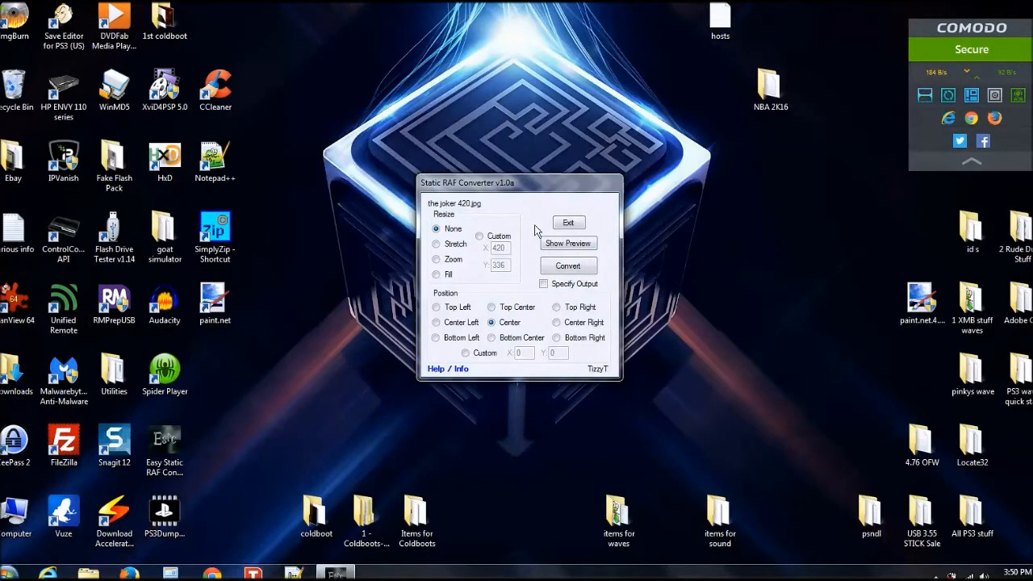
pyautogui.click(557, 242)
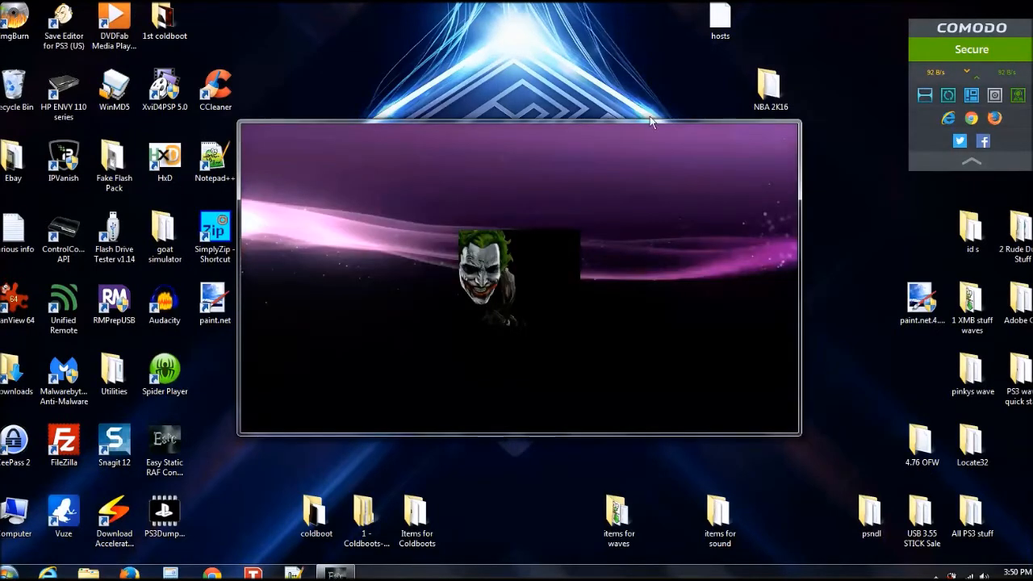
pyautogui.moveTo(649, 155); pyautogui.dragTo(453, 92)
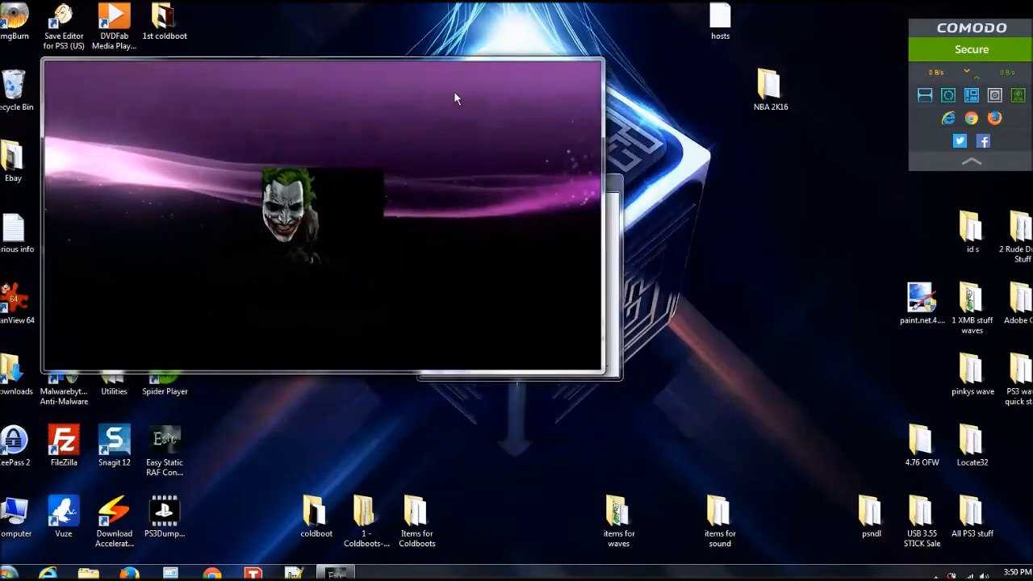
pyautogui.click(616, 186)
pyautogui.moveTo(616, 187); pyautogui.dragTo(731, 194)
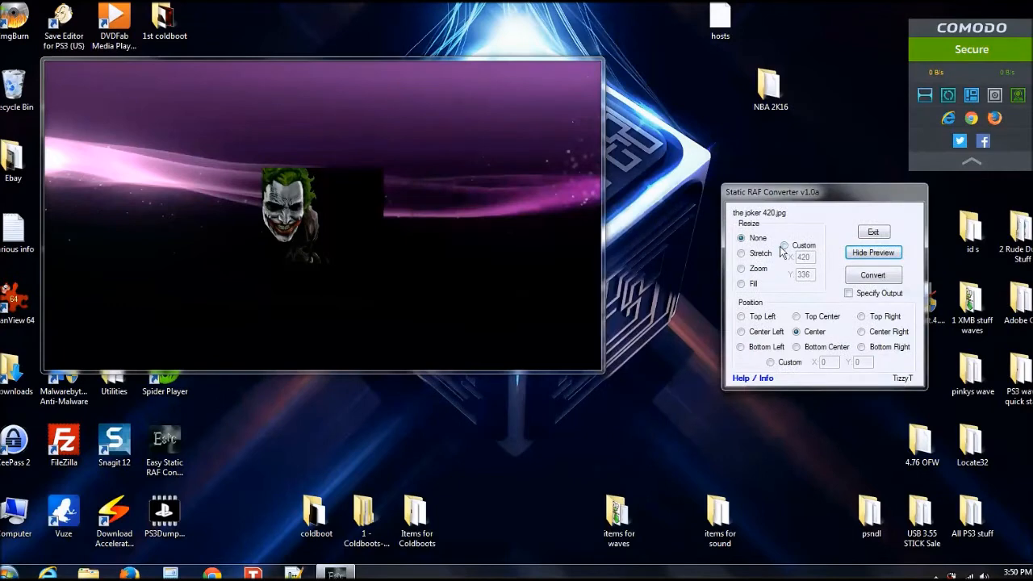
# Try the Stretch, Zoom and Fill resize modes on the joker 420 image and return to None.
pyautogui.click(743, 255)
pyautogui.click(741, 268)
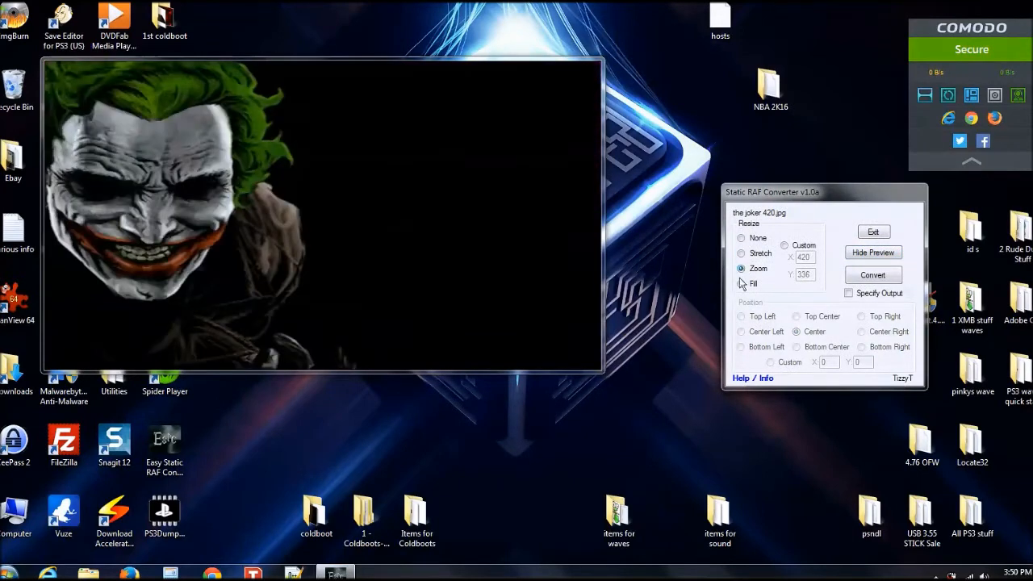
pyautogui.click(742, 284)
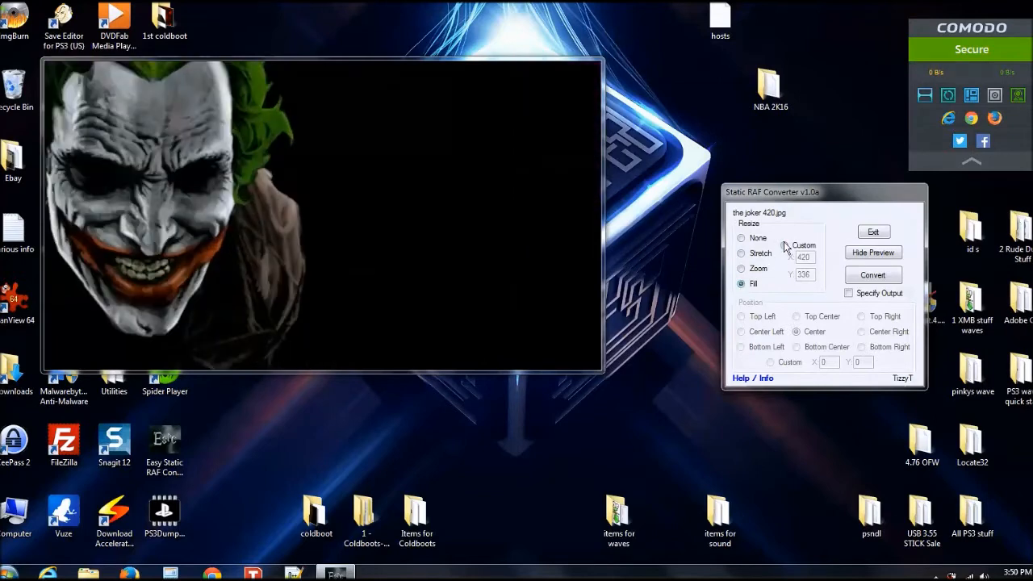
pyautogui.click(741, 238)
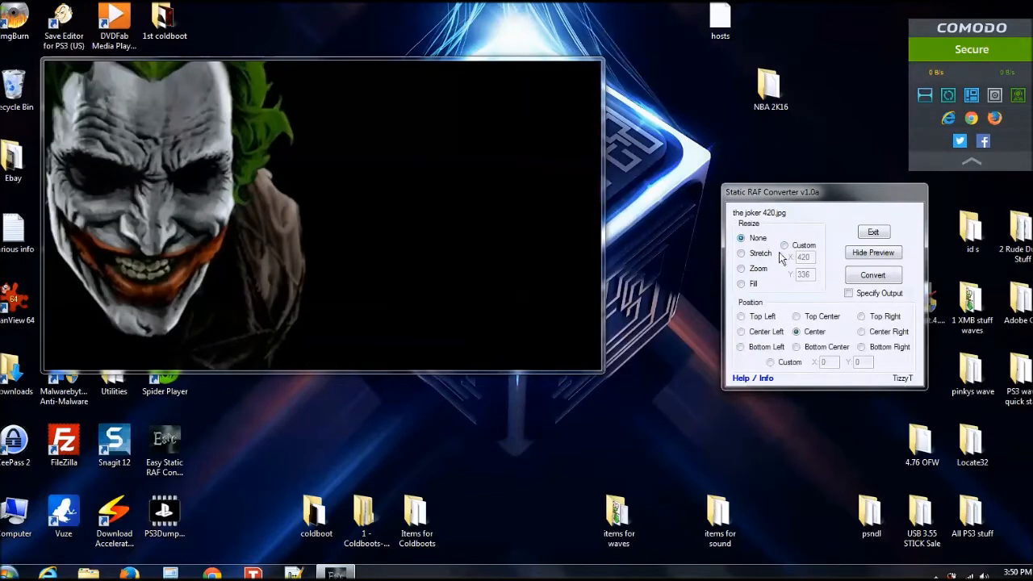
# Apply a custom resize of 700 by 550 to the joker 420 image.
pyautogui.click(783, 247)
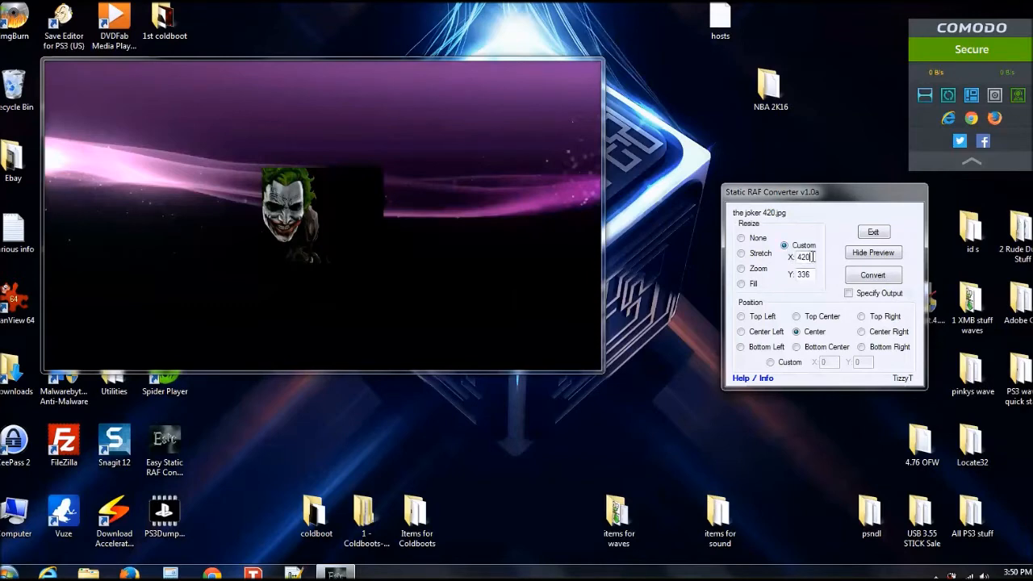
pyautogui.press('BackSpace')
pyautogui.press('BackSpace')
pyautogui.press('BackSpace')
pyautogui.write('7')
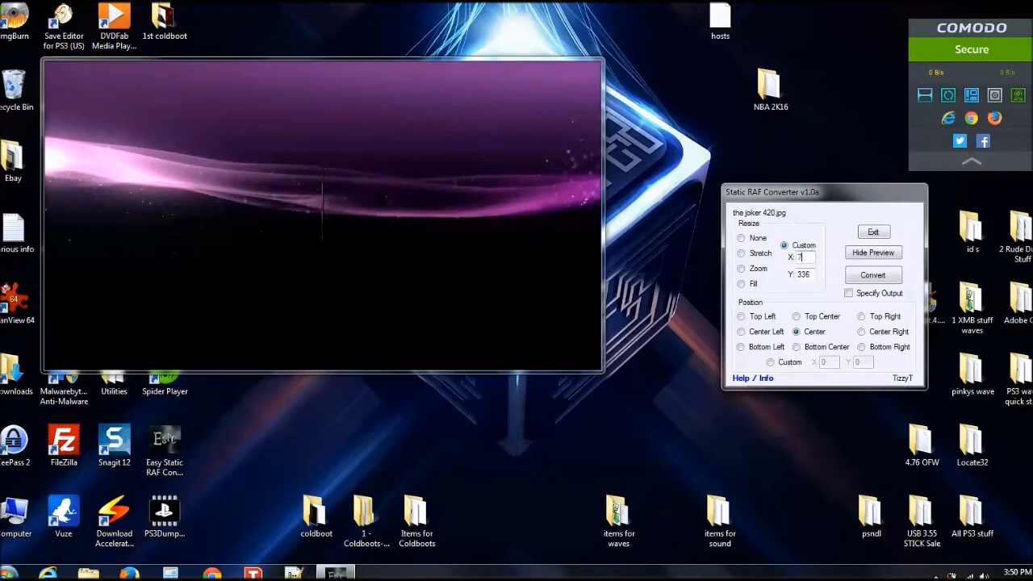
pyautogui.write('00')
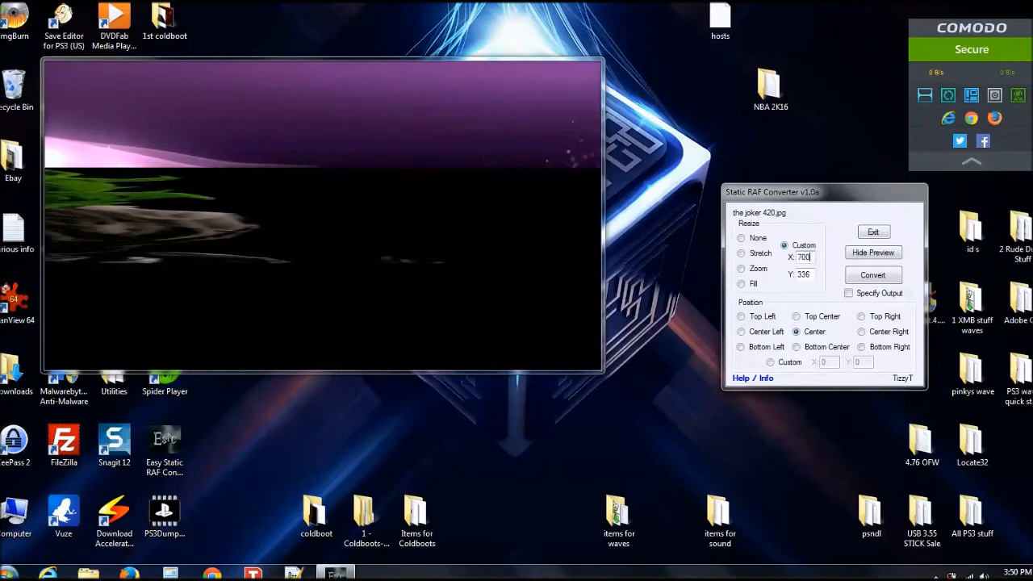
pyautogui.press('BackSpace')
pyautogui.press('BackSpace')
pyautogui.press('BackSpace')
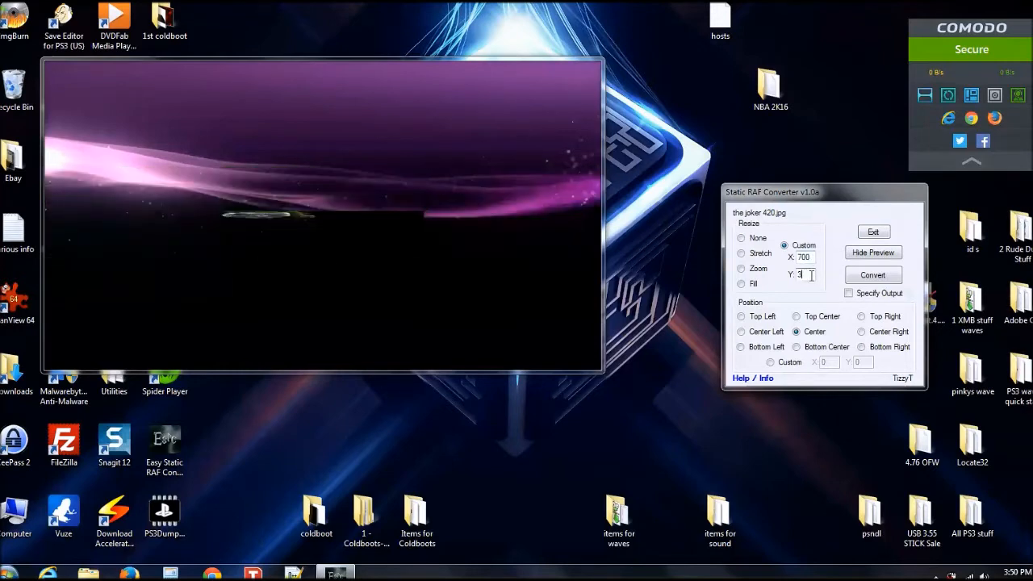
pyautogui.write('550')
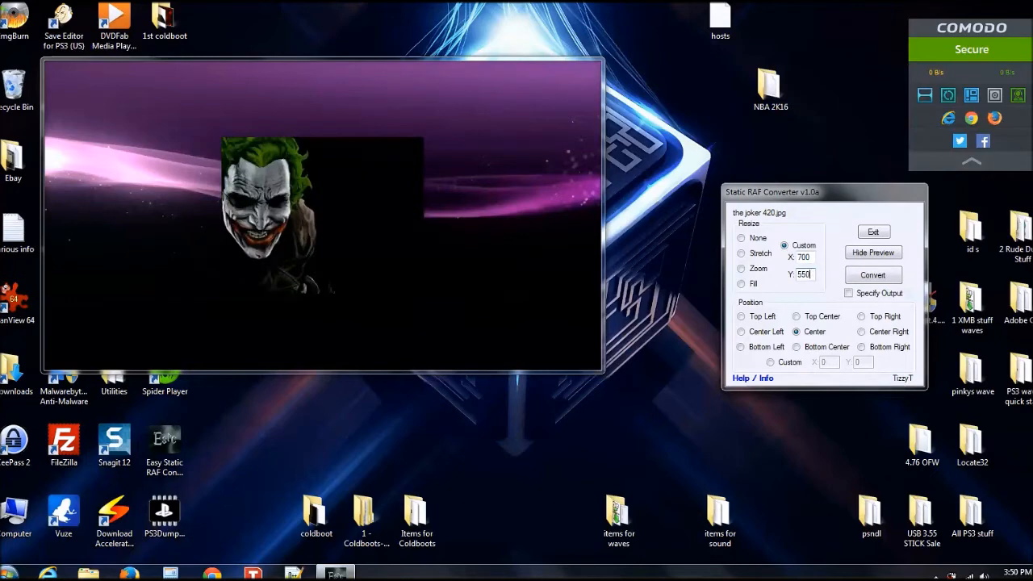
# Try the Center Left, Top Center, Top Right and Custom positions on the joker 420 image and exit without converting.
pyautogui.click(741, 332)
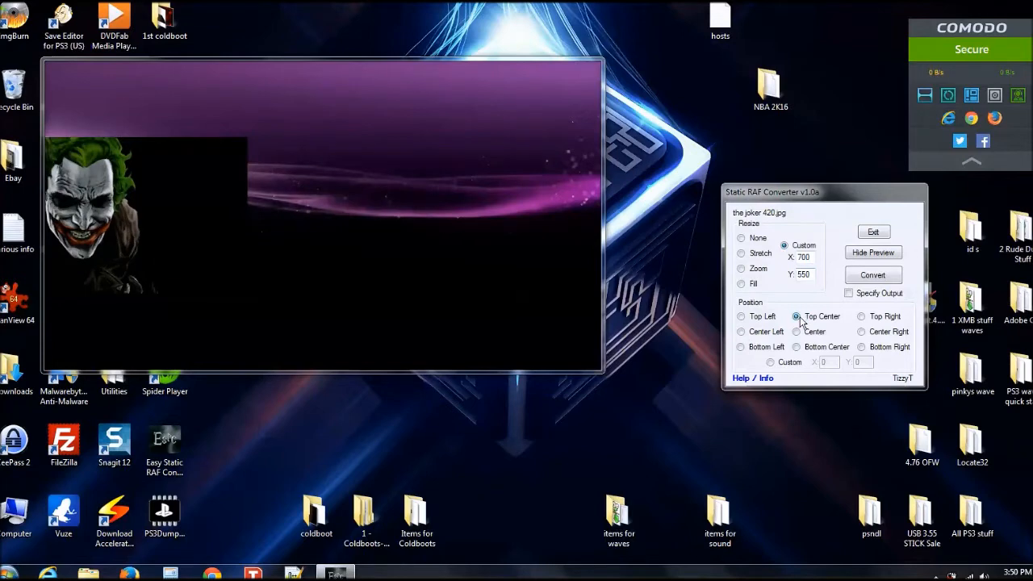
pyautogui.click(799, 319)
pyautogui.click(862, 316)
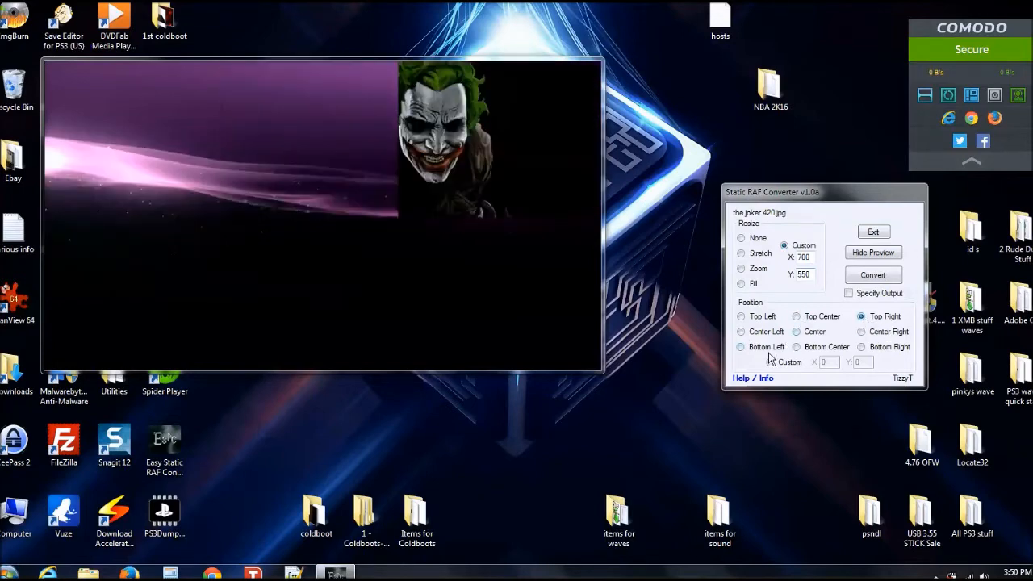
pyautogui.click(771, 361)
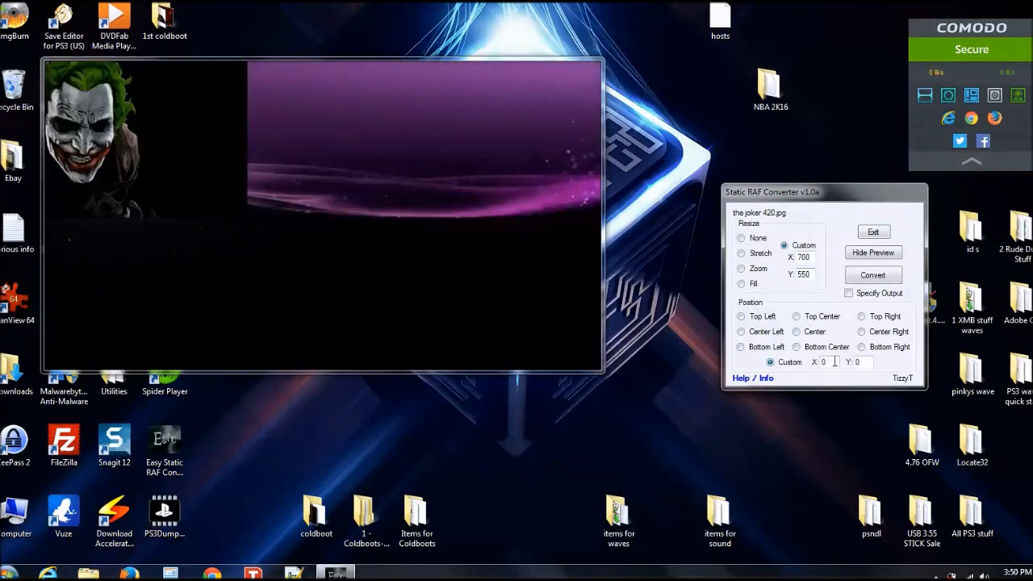
pyautogui.click(874, 232)
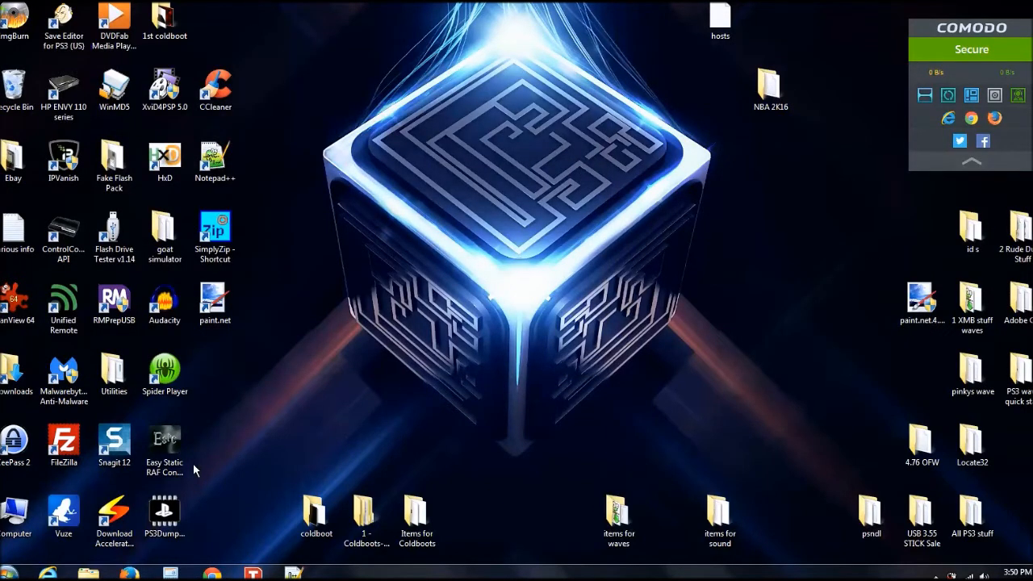
# Relaunch Easy Static RAF Converter with the joker png image and arrange its preview beside the settings window.
pyautogui.doubleClick(173, 453)
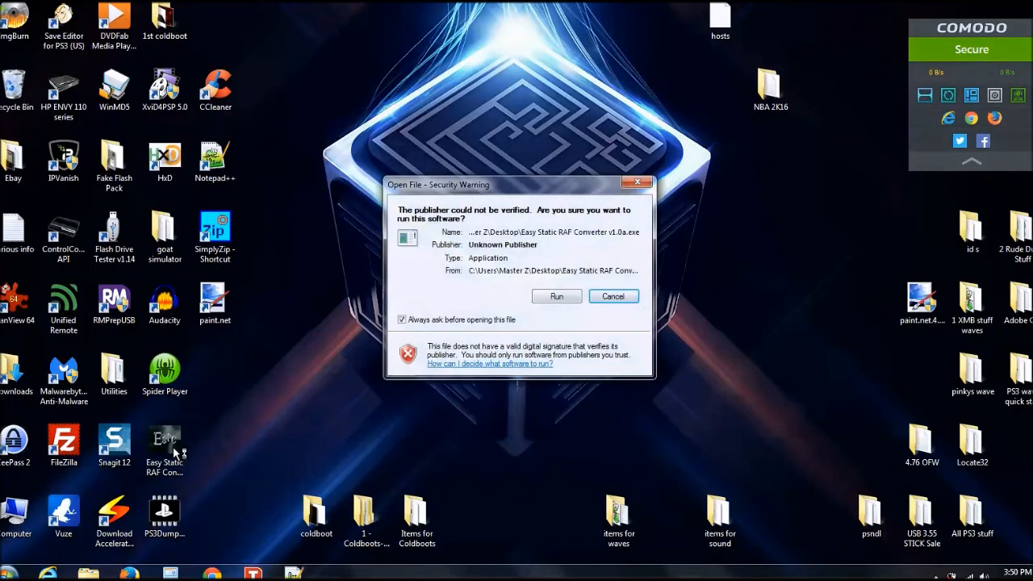
pyautogui.click(556, 297)
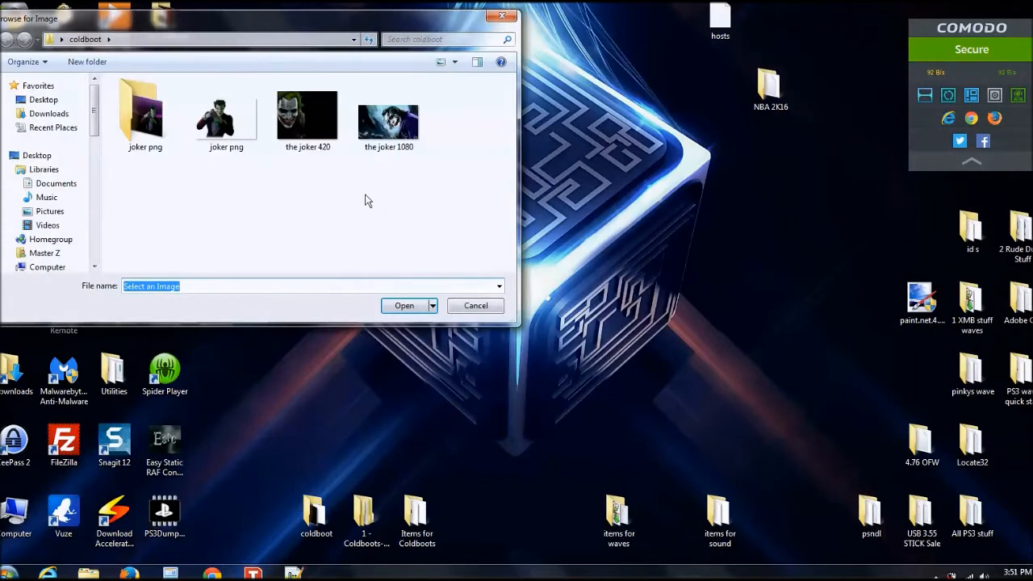
pyautogui.click(216, 131)
pyautogui.doubleClick(216, 131)
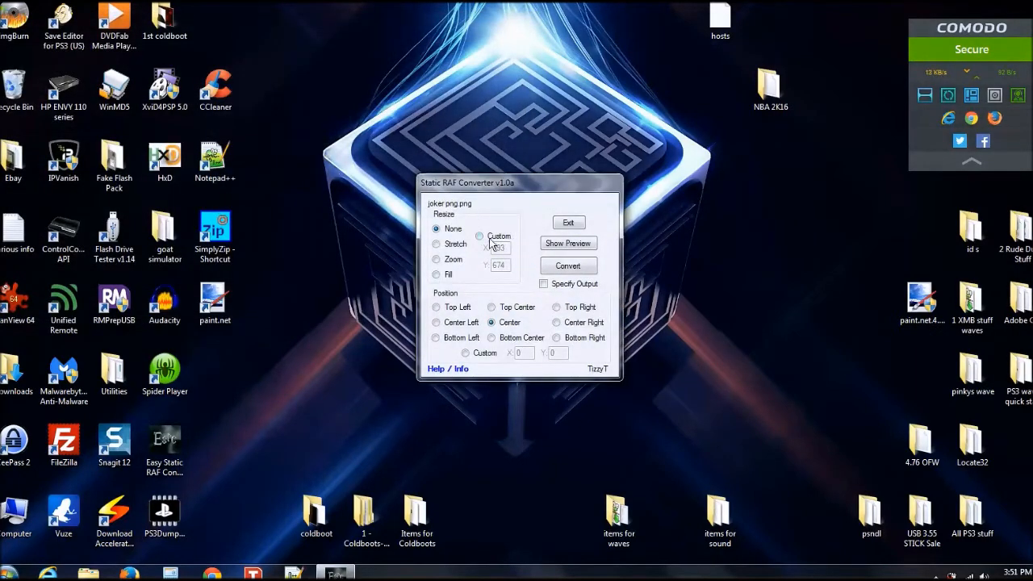
pyautogui.click(558, 246)
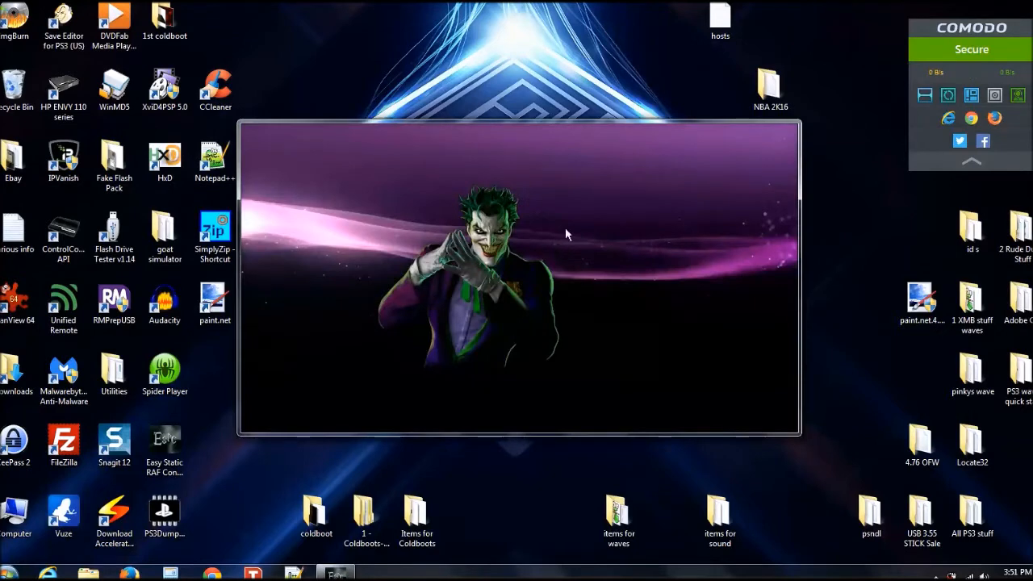
pyautogui.moveTo(619, 188); pyautogui.dragTo(382, 96)
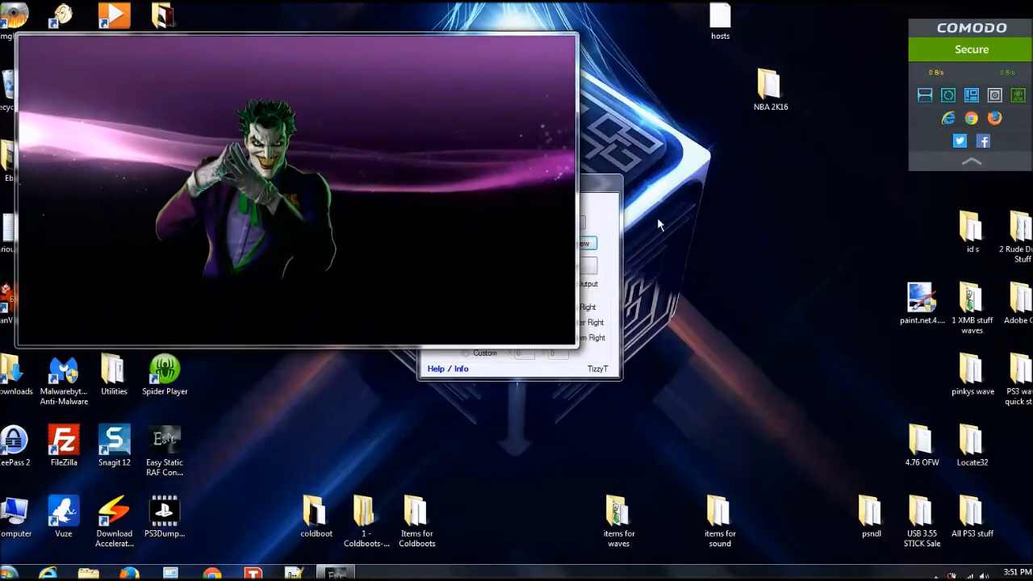
pyautogui.moveTo(618, 191); pyautogui.dragTo(849, 255)
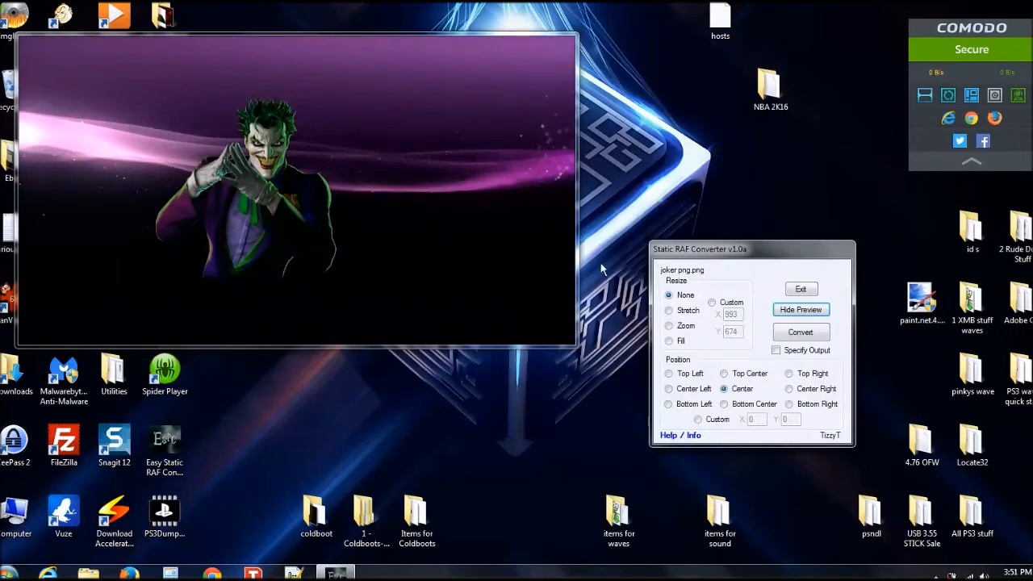
# Apply a custom resize of 1200 by 900 to the joker png image.
pyautogui.click(712, 304)
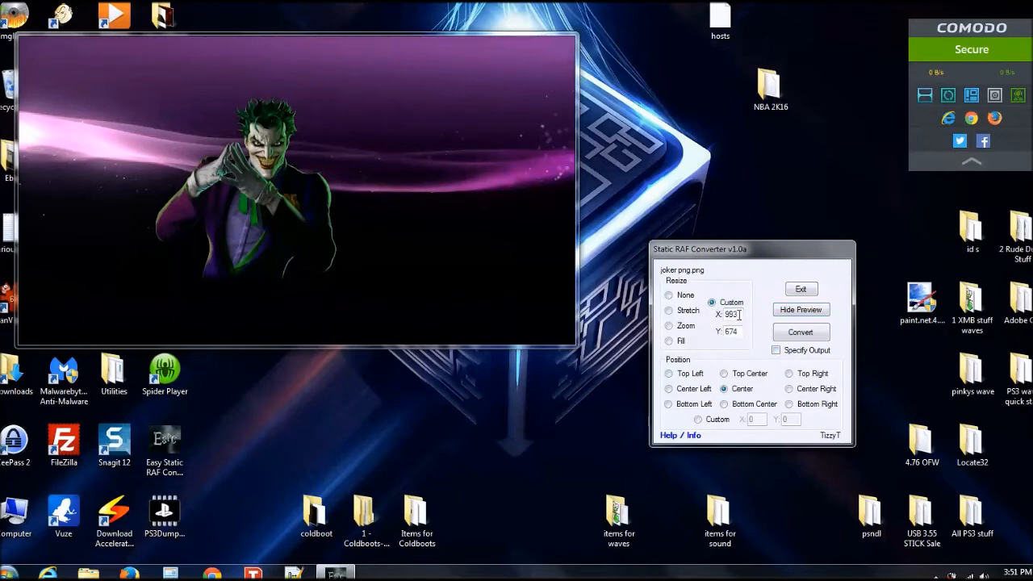
pyautogui.click(669, 312)
pyautogui.click(712, 303)
pyautogui.press('BackSpace')
pyautogui.press('BackSpace')
pyautogui.write('1200')
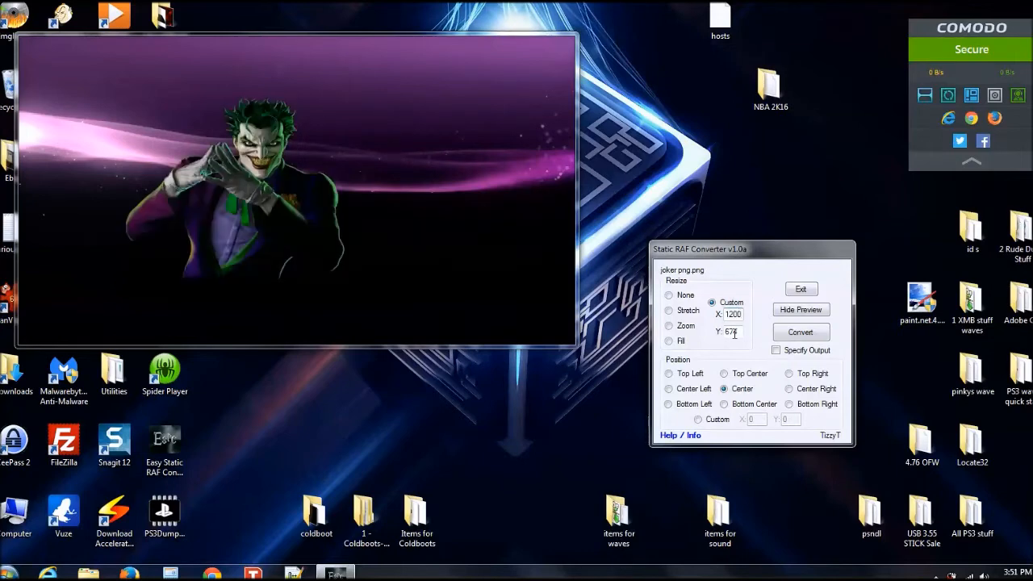
pyautogui.press('BackSpace')
pyautogui.press('BackSpace')
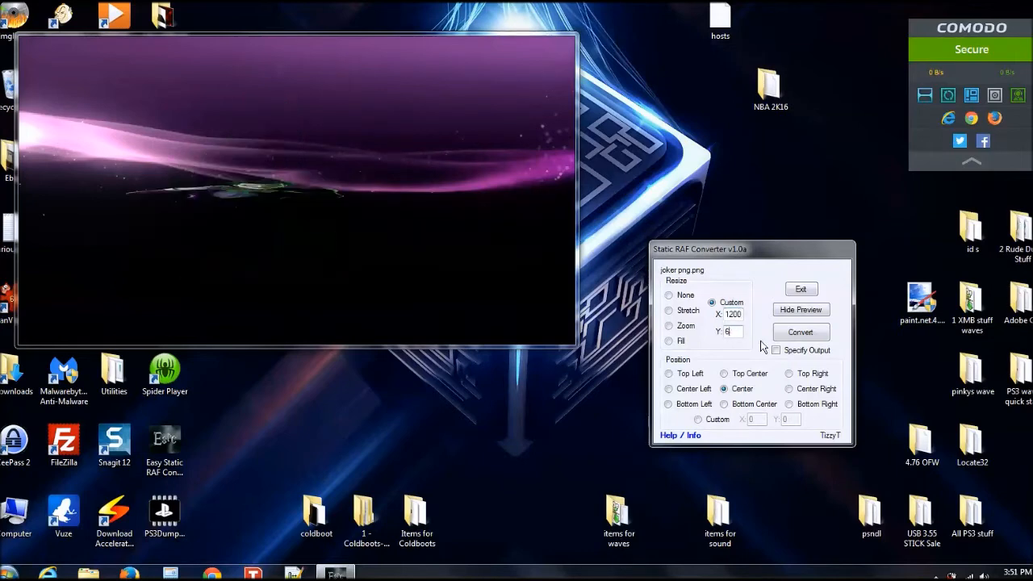
pyautogui.write('900')
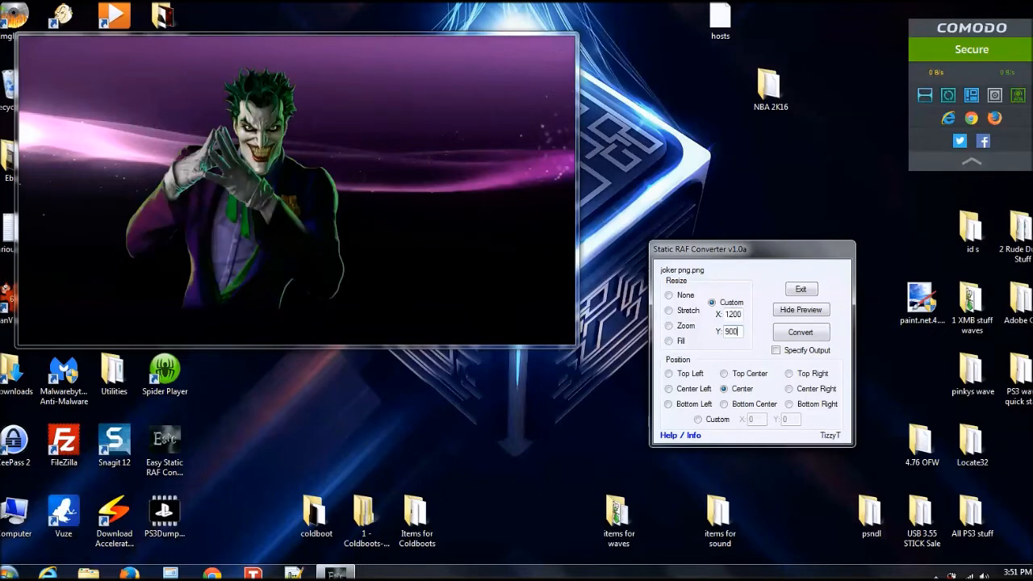
# Try the Center Right position, then switch to a custom position, trying X 1500 before setting X to 1100.
pyautogui.click(789, 389)
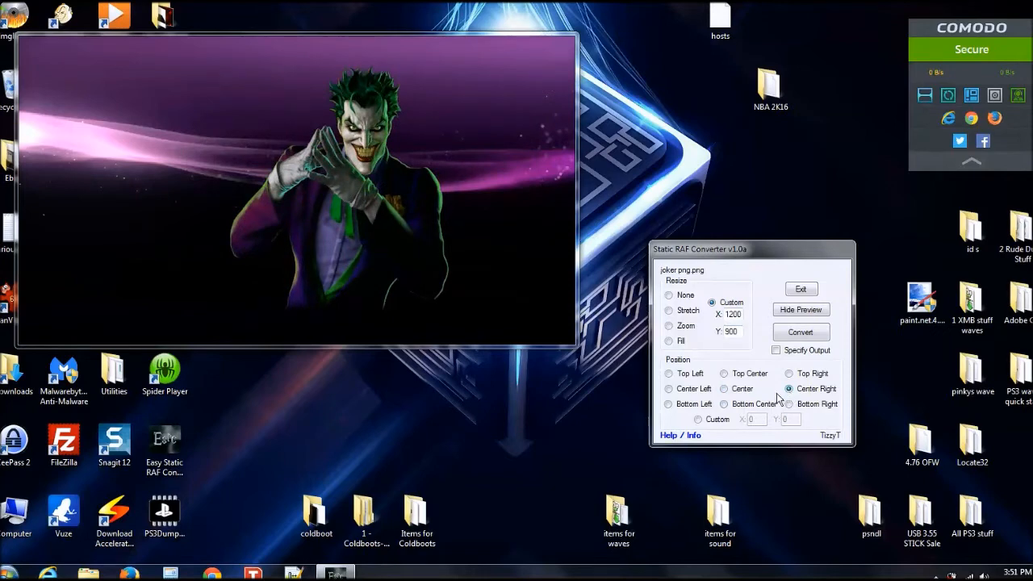
pyautogui.click(699, 420)
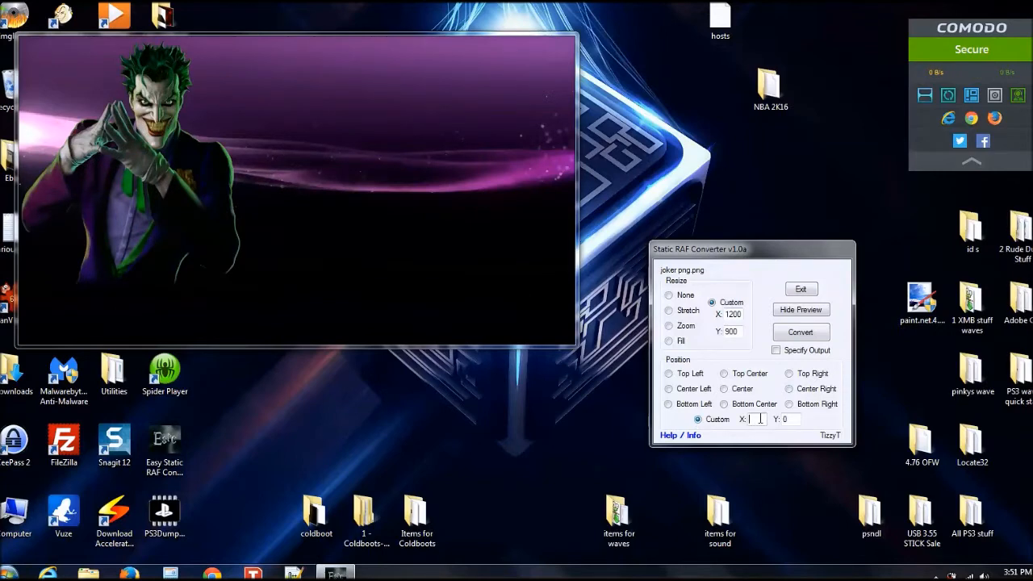
pyautogui.write('1500')
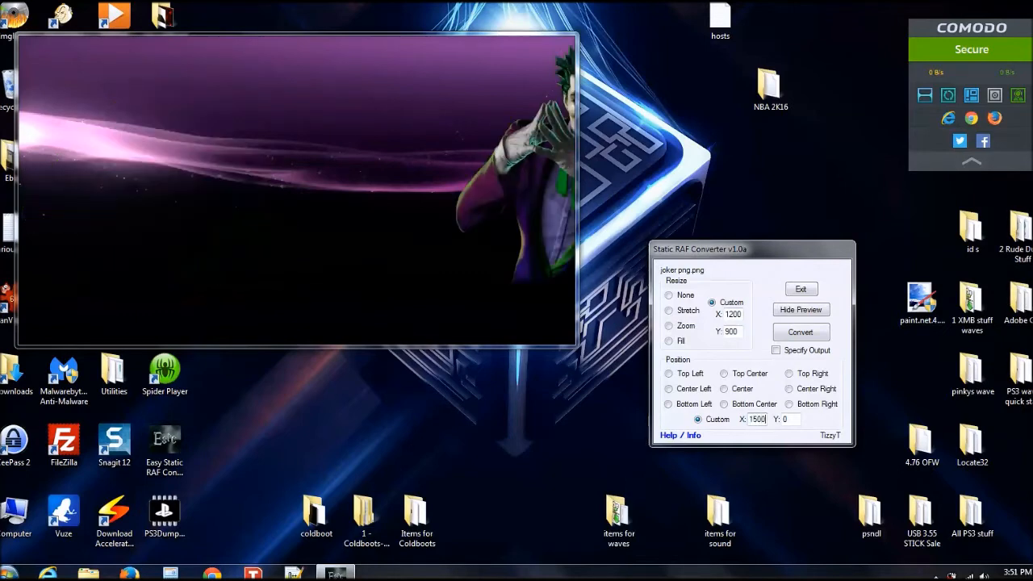
pyautogui.press('BackSpace')
pyautogui.press('BackSpace')
pyautogui.press('BackSpace')
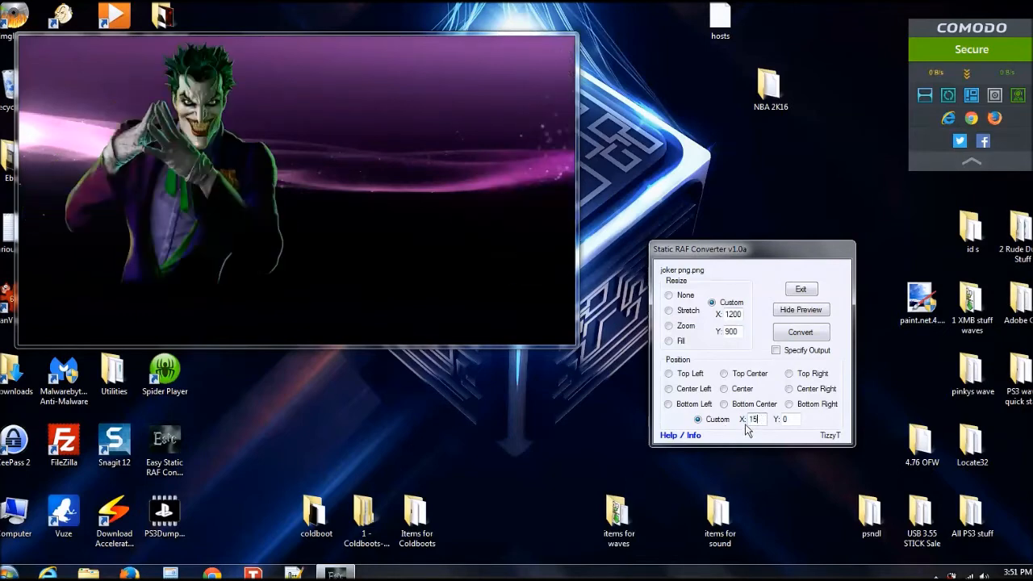
pyautogui.write('100')
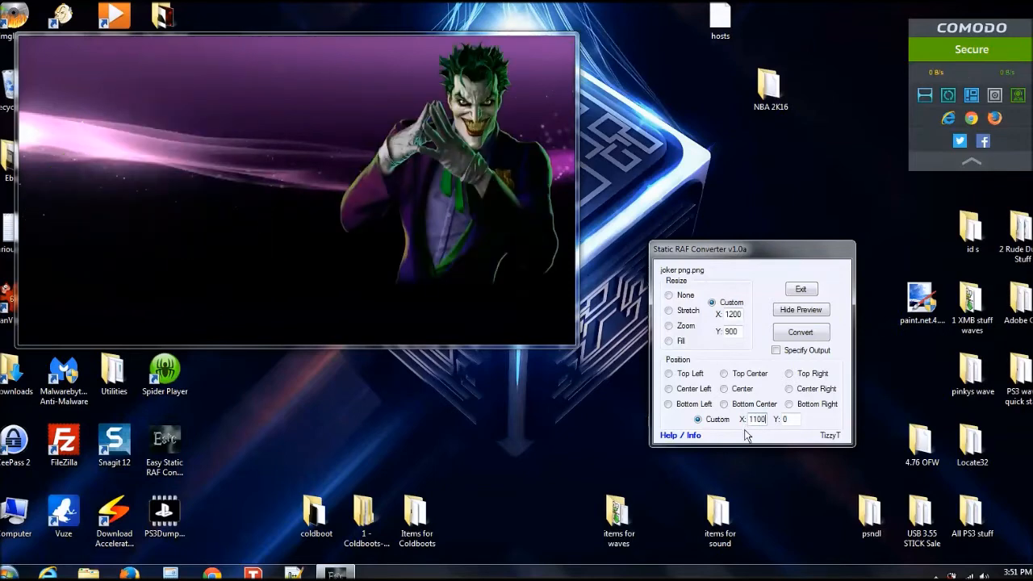
# Try a custom Y position of 250, settle on 155, and convert the joker png image.
pyautogui.press('BackSpace')
pyautogui.write('250')
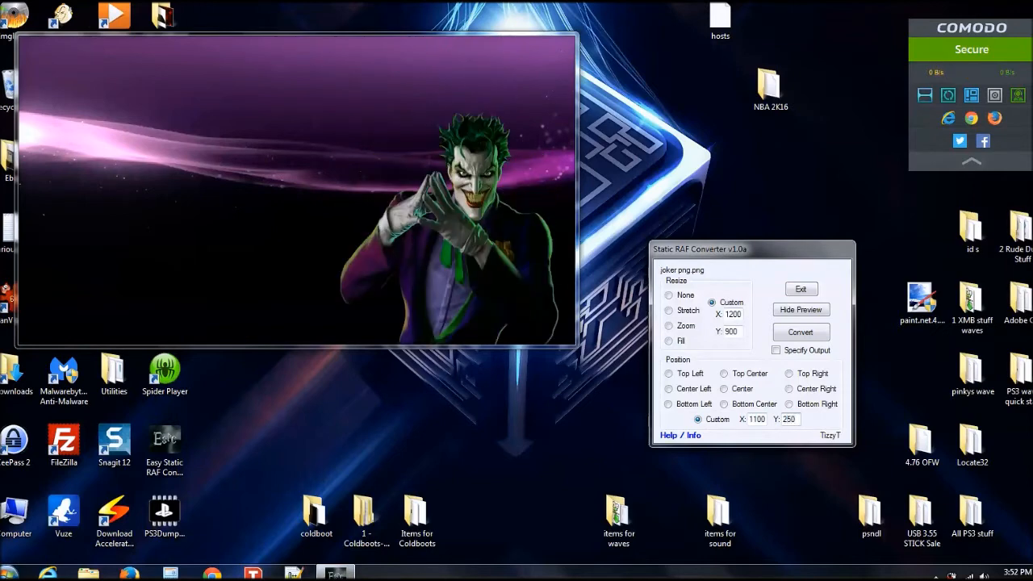
pyautogui.press('BackSpace')
pyautogui.press('BackSpace')
pyautogui.write('155')
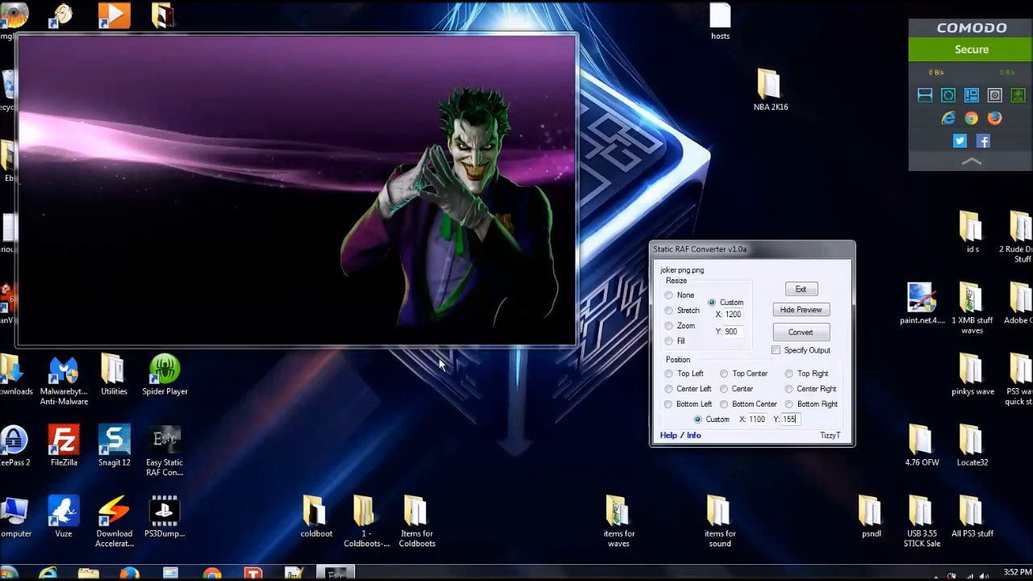
pyautogui.click(799, 333)
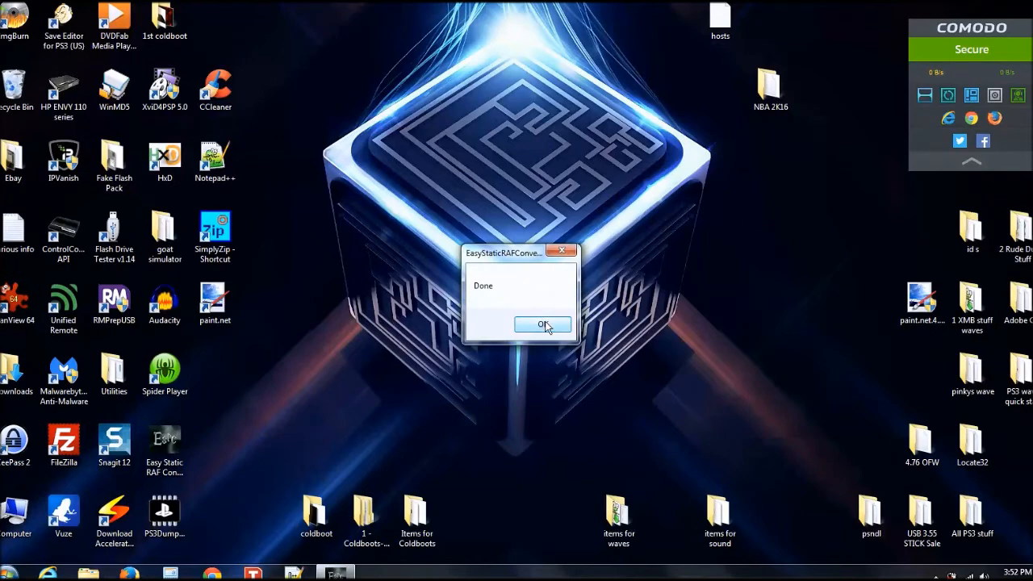
pyautogui.click(545, 326)
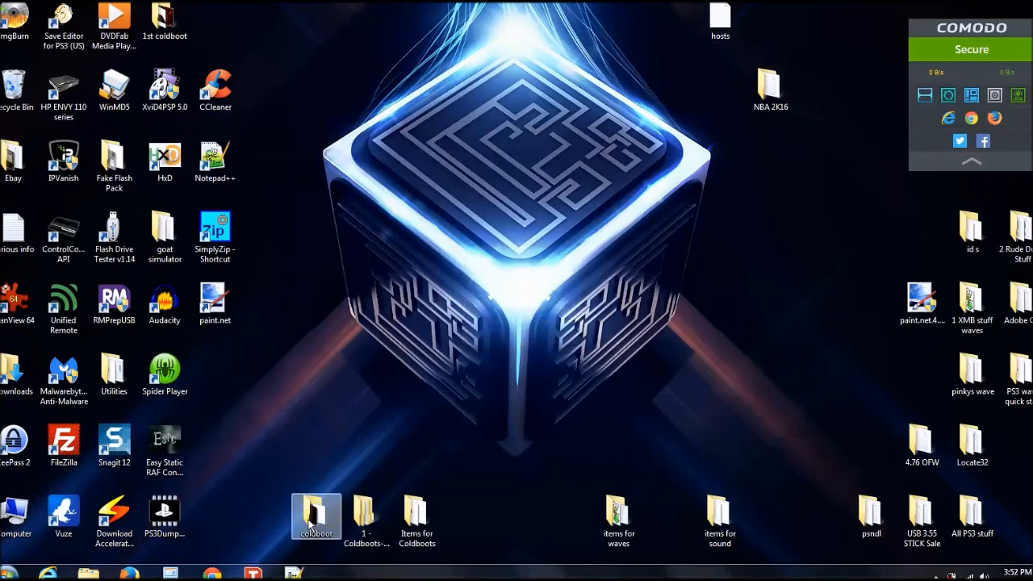
# Open the joker png output folder inside the coldboot folder and view its Preview image at full size.
pyautogui.doubleClick(312, 520)
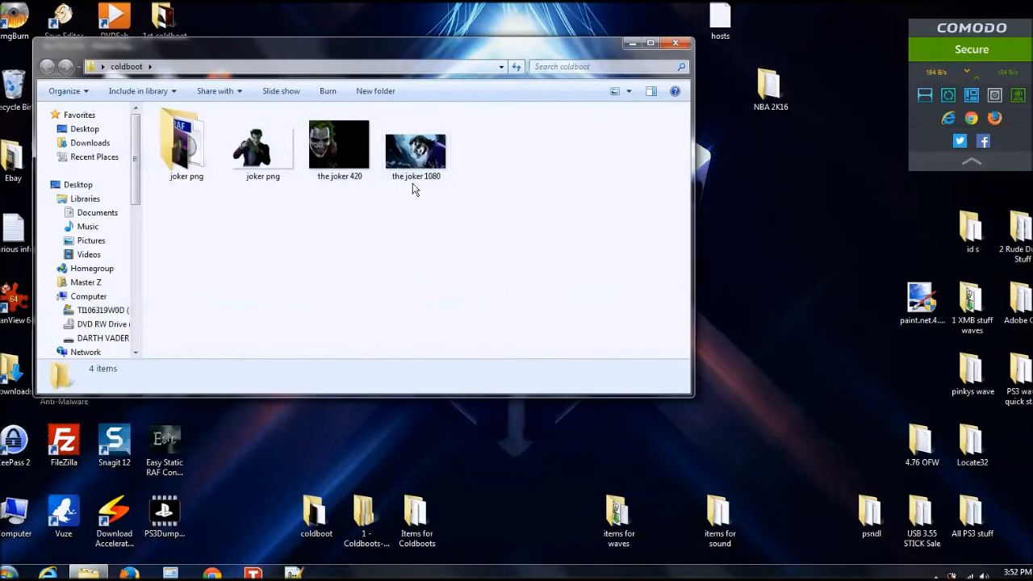
pyautogui.doubleClick(179, 145)
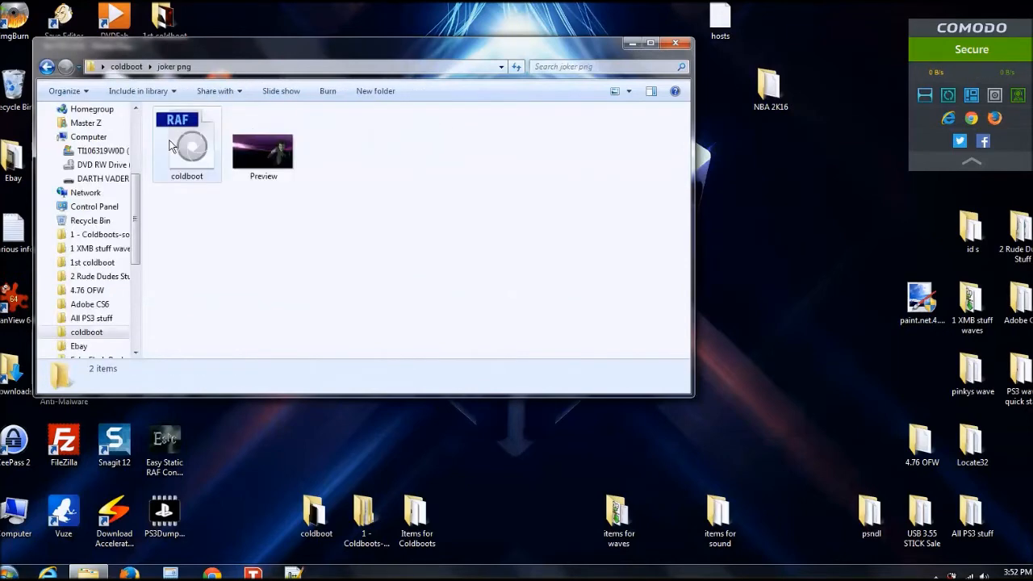
pyautogui.moveTo(271, 163)
pyautogui.doubleClick(272, 162)
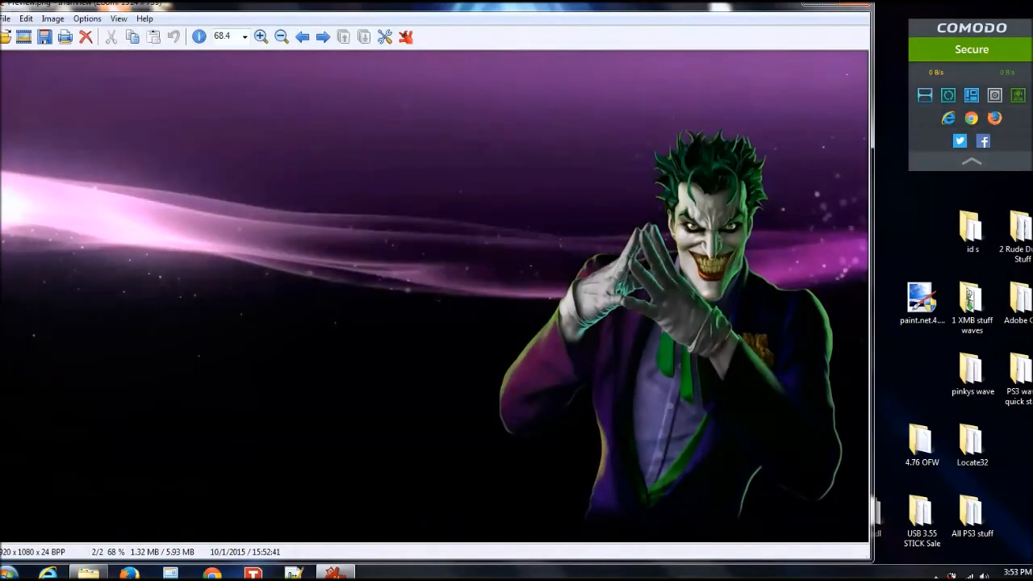
pyautogui.press('Escape')
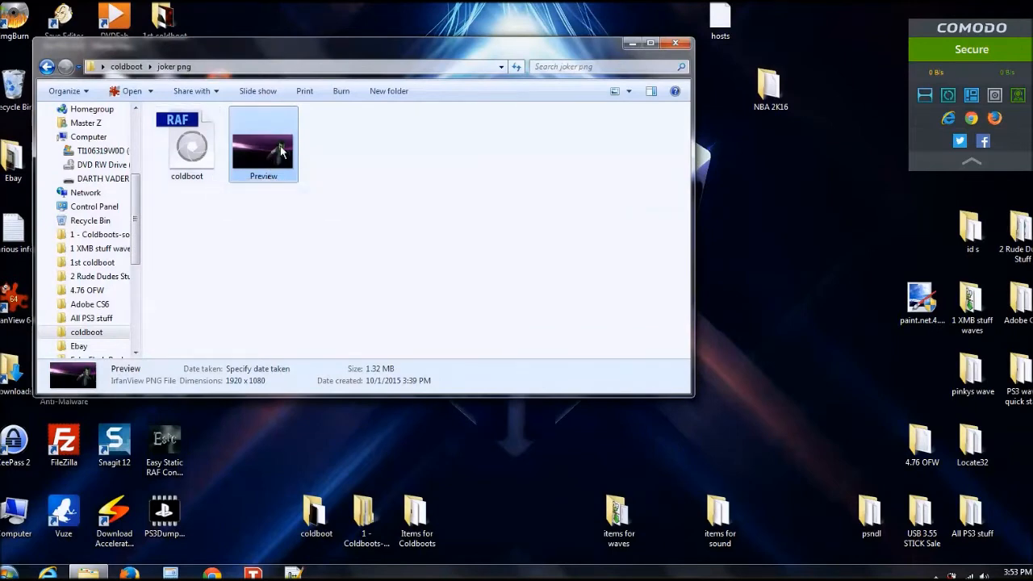
# Create a new desktop folder named "the Joke(Zoilus)".
pyautogui.rightClick(784, 210)
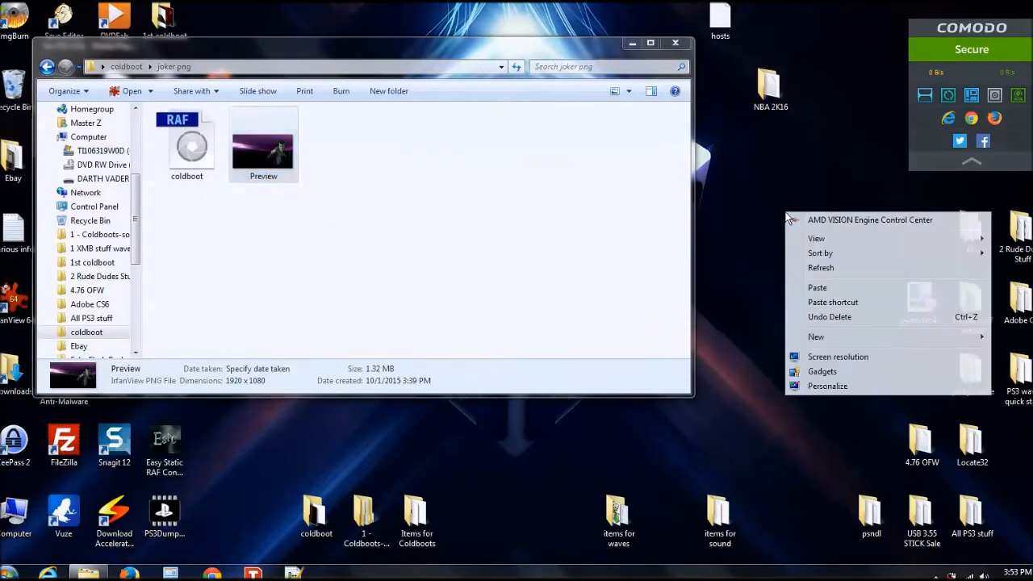
pyautogui.moveTo(825, 345)
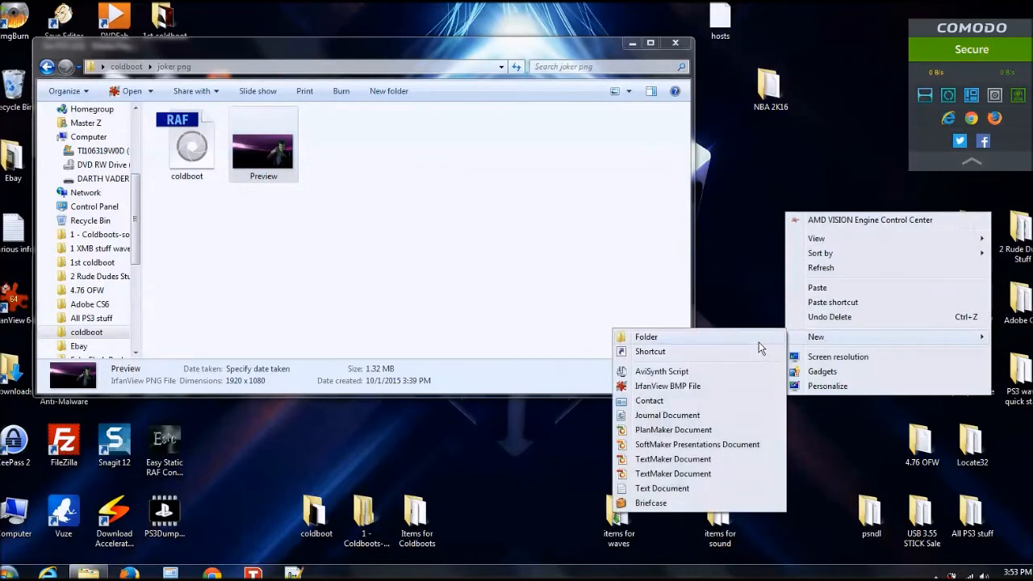
pyautogui.click(759, 342)
pyautogui.write('the')
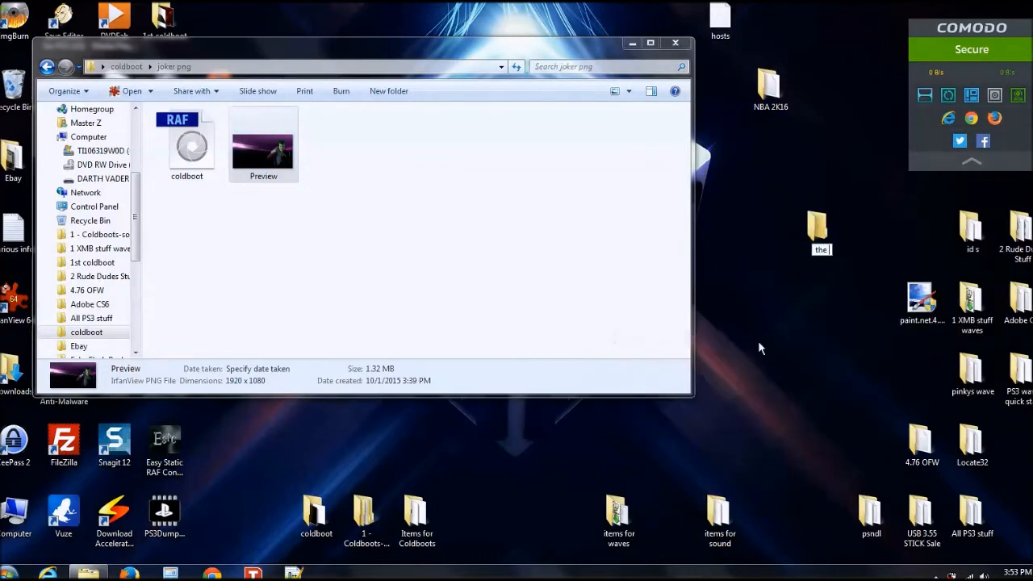
pyautogui.write(' Joke(Zoilus)')
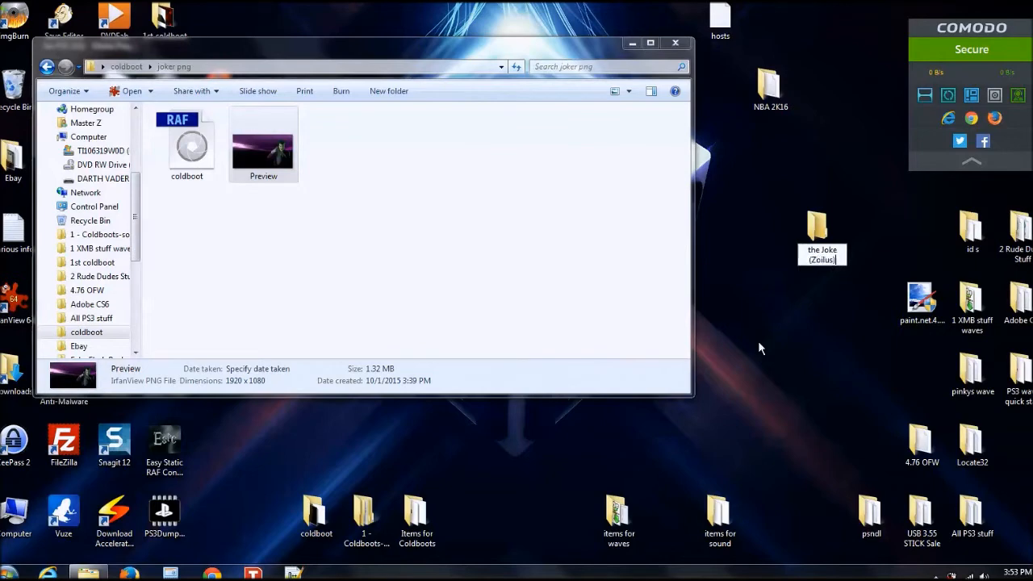
pyautogui.press('Return')
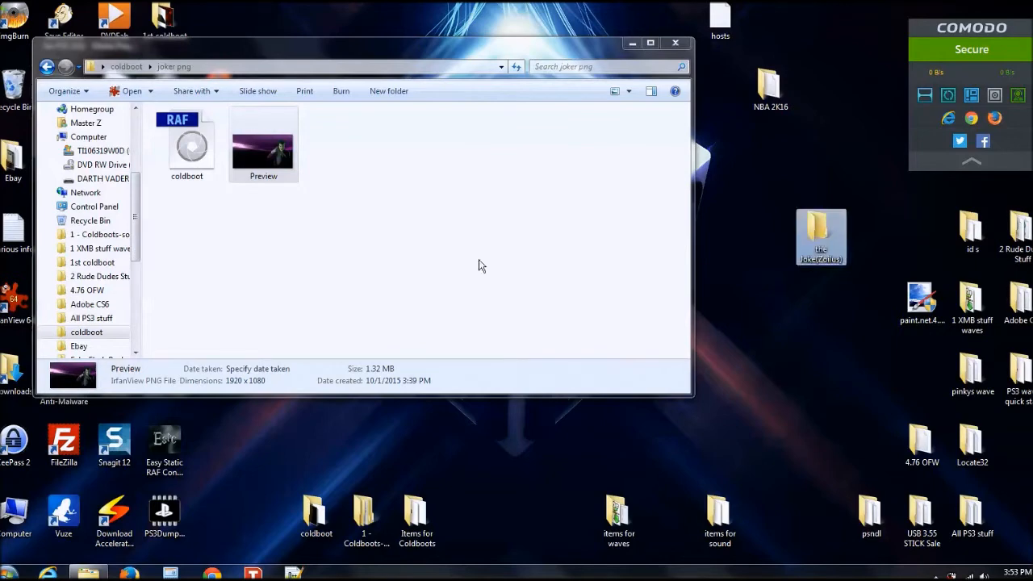
# Move the converted coldboot RAF file from the joker png folder into the new "the Joke(Zoilus)" desktop folder.
pyautogui.moveTo(202, 152); pyautogui.dragTo(821, 263)
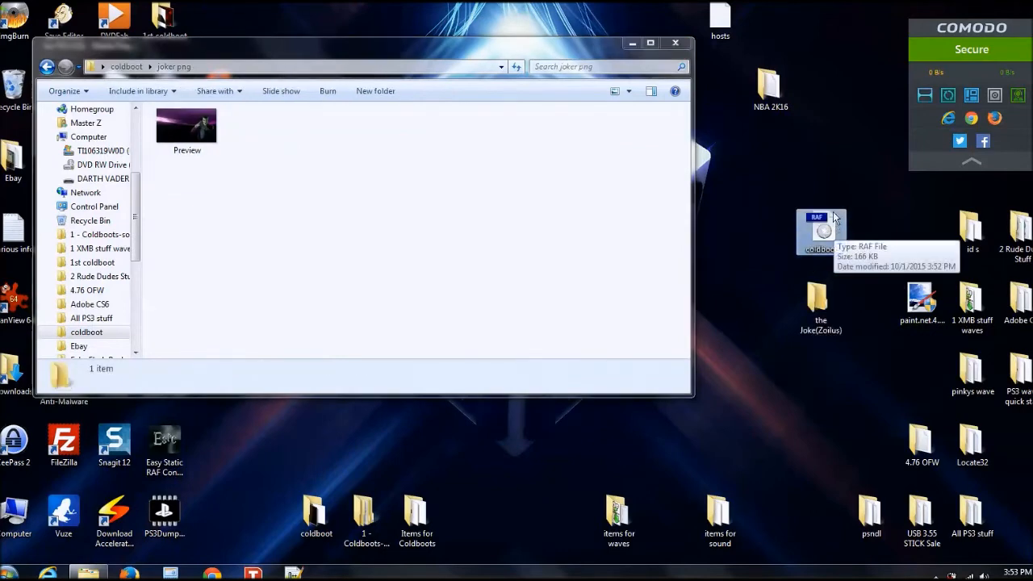
pyautogui.moveTo(833, 219); pyautogui.dragTo(823, 324)
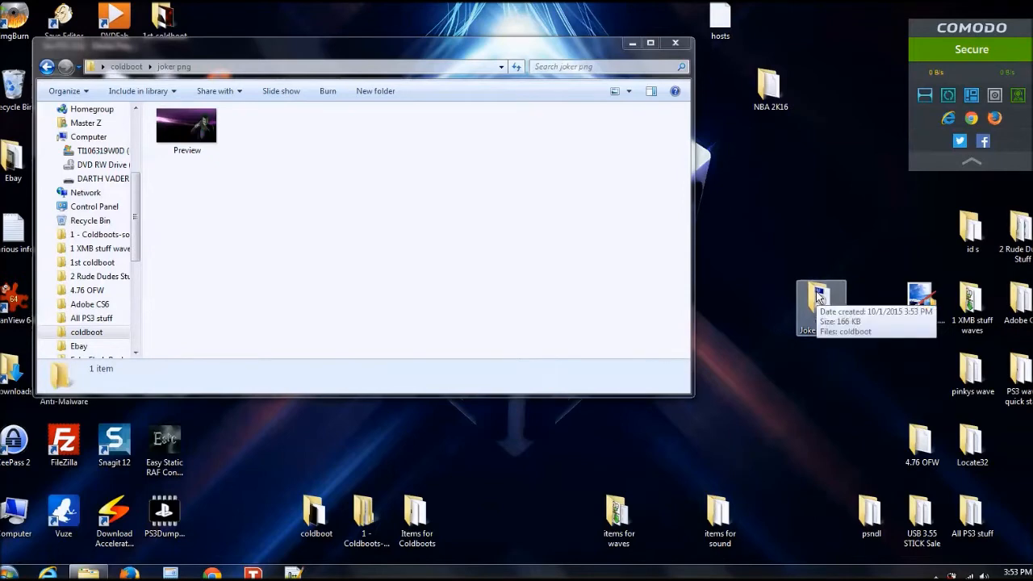
# Move the desktop folder "the Joke(Zoilus)" into the Custom Coldboots folder inside "1 - Coldboots-sounds-wave".
pyautogui.doubleClick(367, 516)
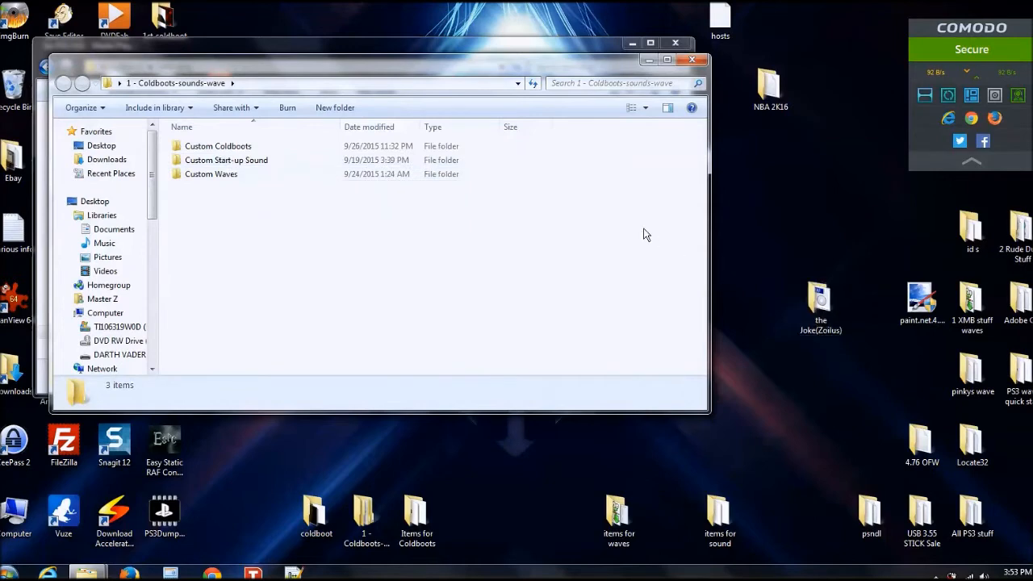
pyautogui.doubleClick(218, 146)
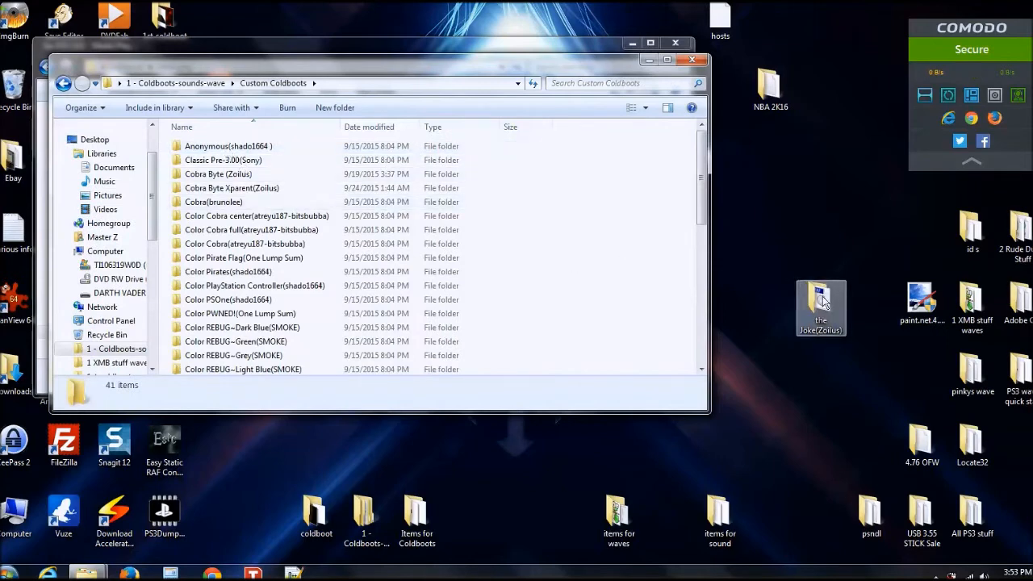
pyautogui.moveTo(823, 300); pyautogui.dragTo(600, 358)
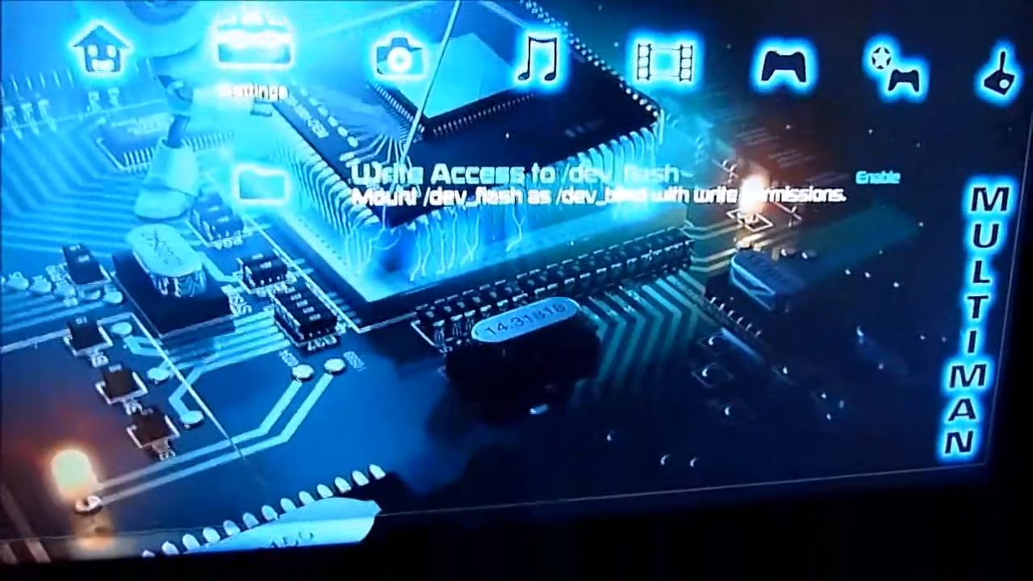
# Set Write Access to /dev_flash to Enable in multiMAN on the PS3 and open the file manager.
pyautogui.press('Return')
pyautogui.press('Escape')
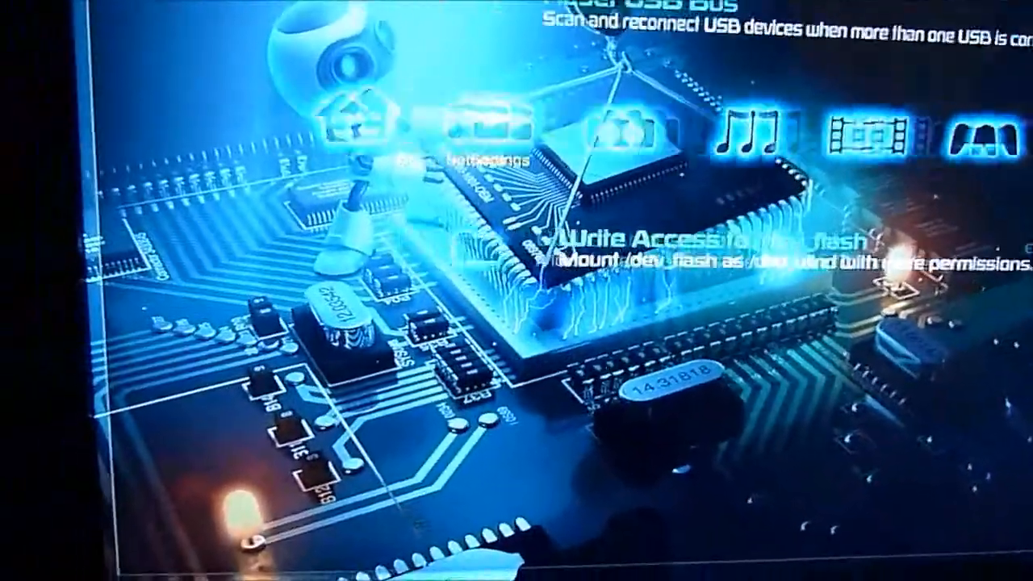
pyautogui.press('Left')
pyautogui.press('Return')
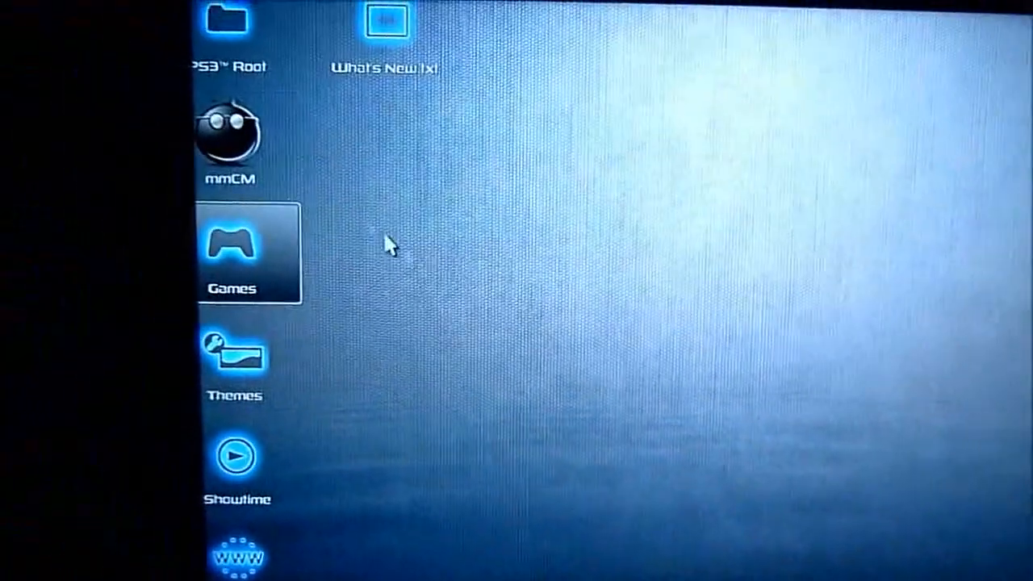
# Open dev_usb000 from the PS3 Root and copy the The Joker(Zoilus) folder.
pyautogui.click(242, 65)
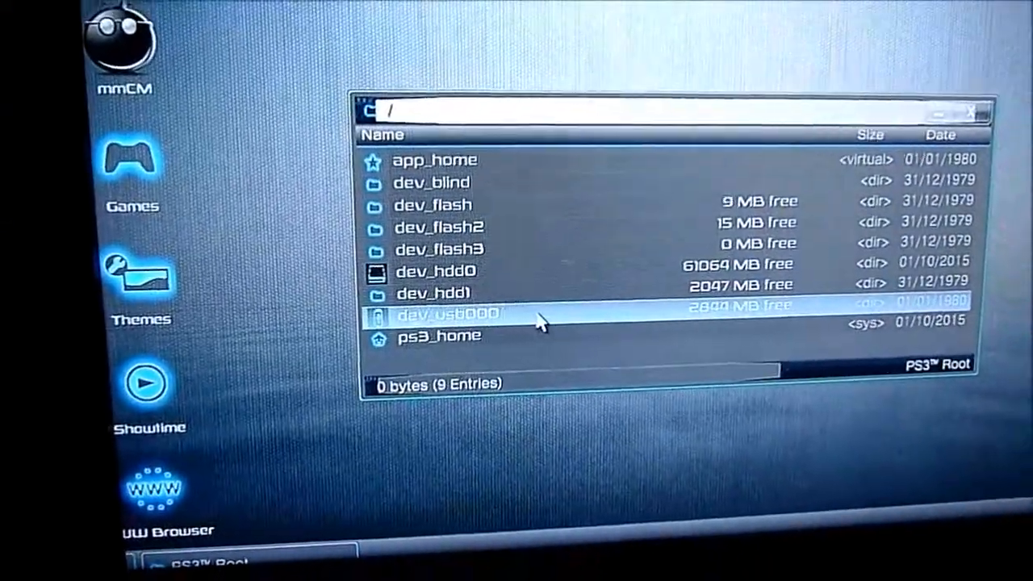
pyautogui.click(538, 321)
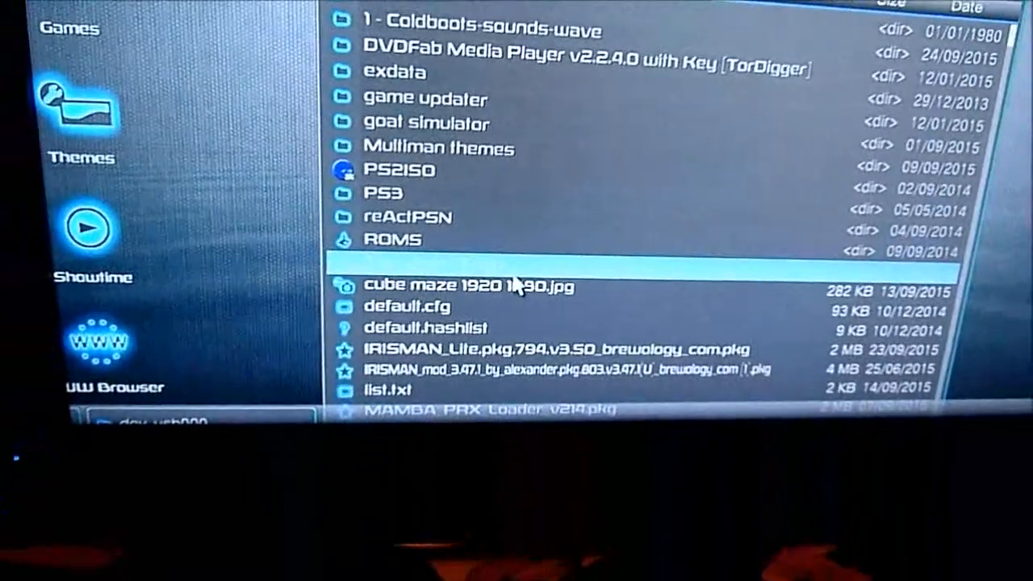
pyautogui.rightClick(528, 273)
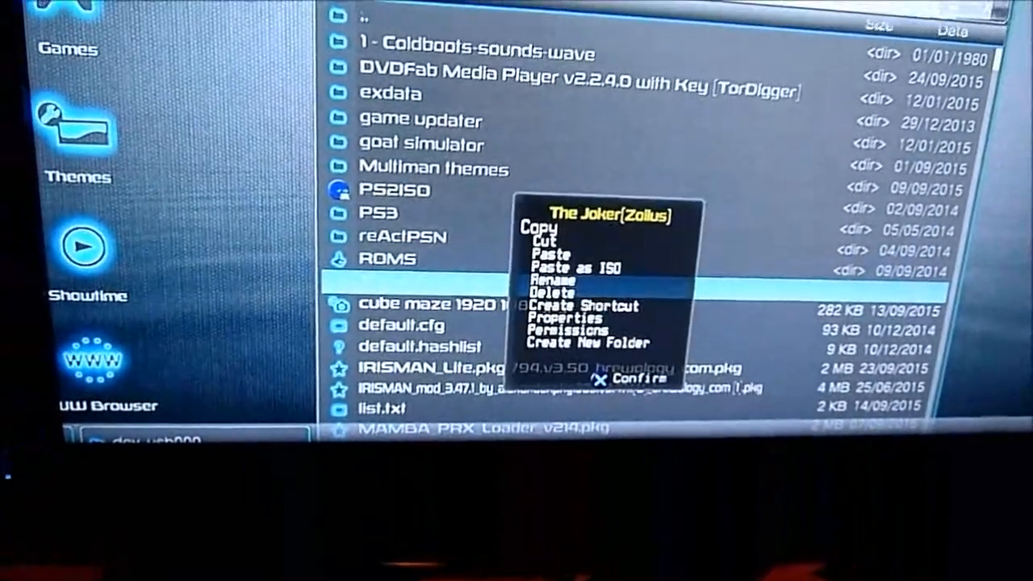
pyautogui.press('Return')
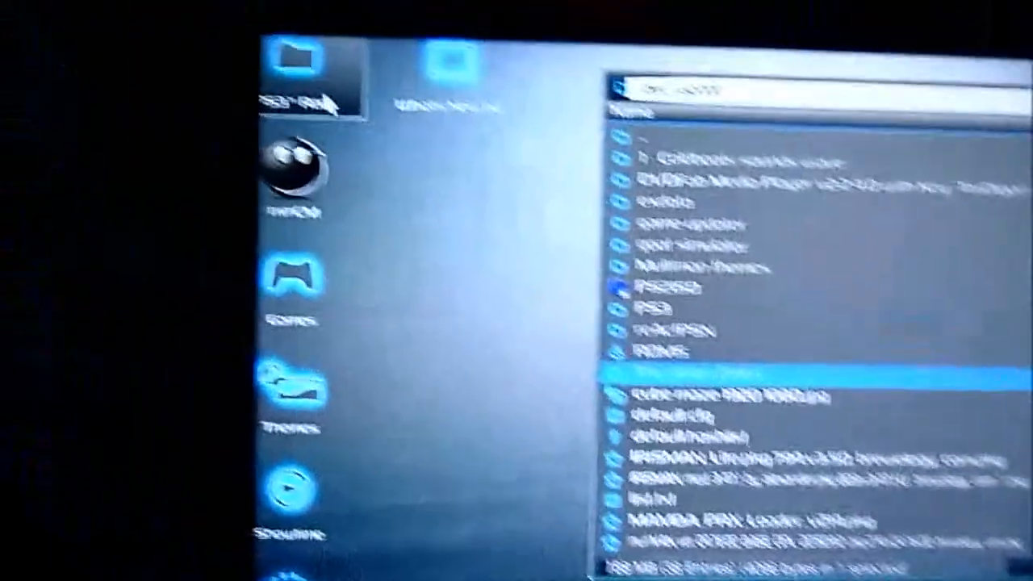
# Open the Custom Coldboots folder under /dev_hdd0/1 - Coldboots-sounds-wave on the internal drive.
pyautogui.click(402, 129)
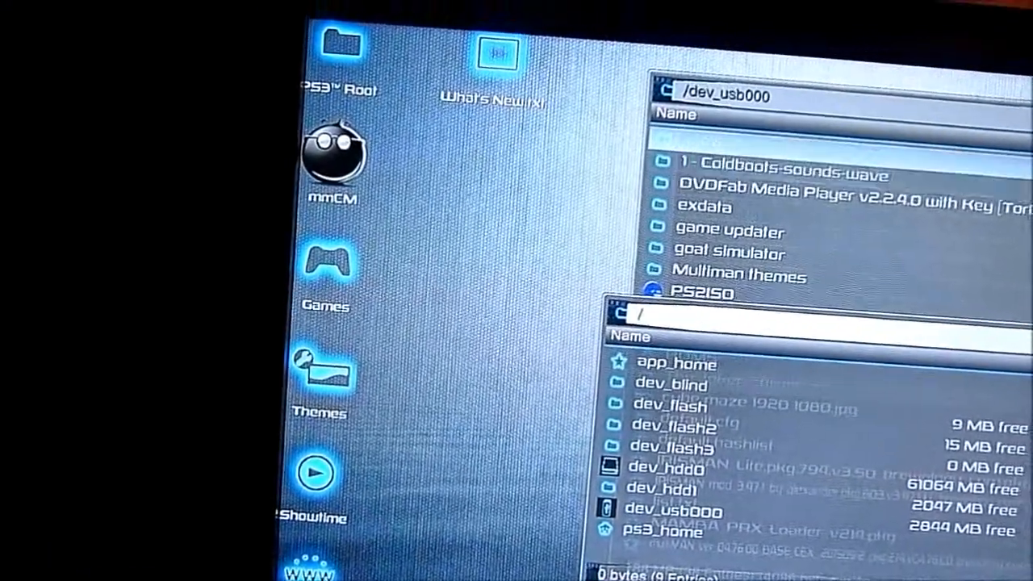
pyautogui.press('Escape')
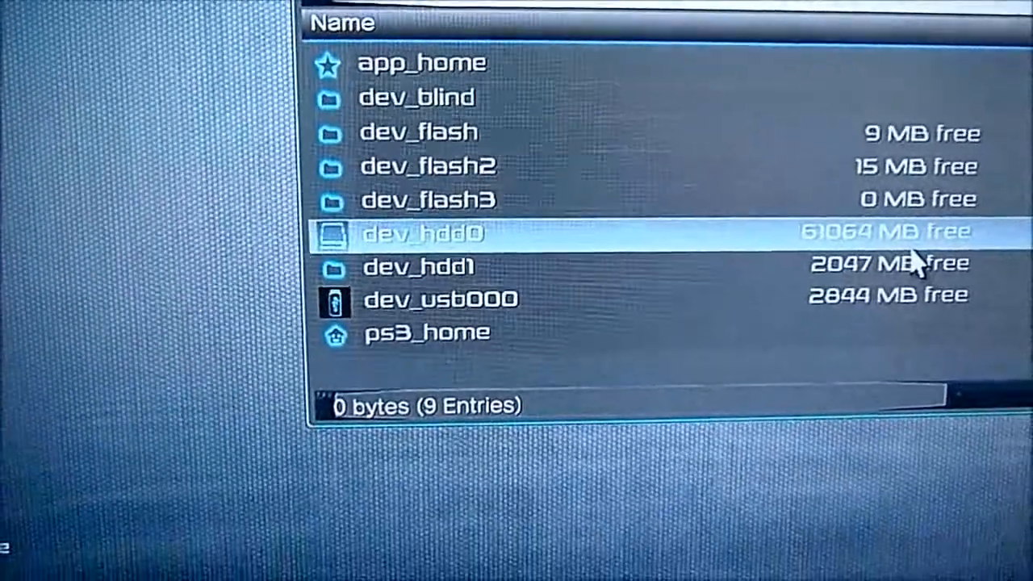
pyautogui.click(920, 258)
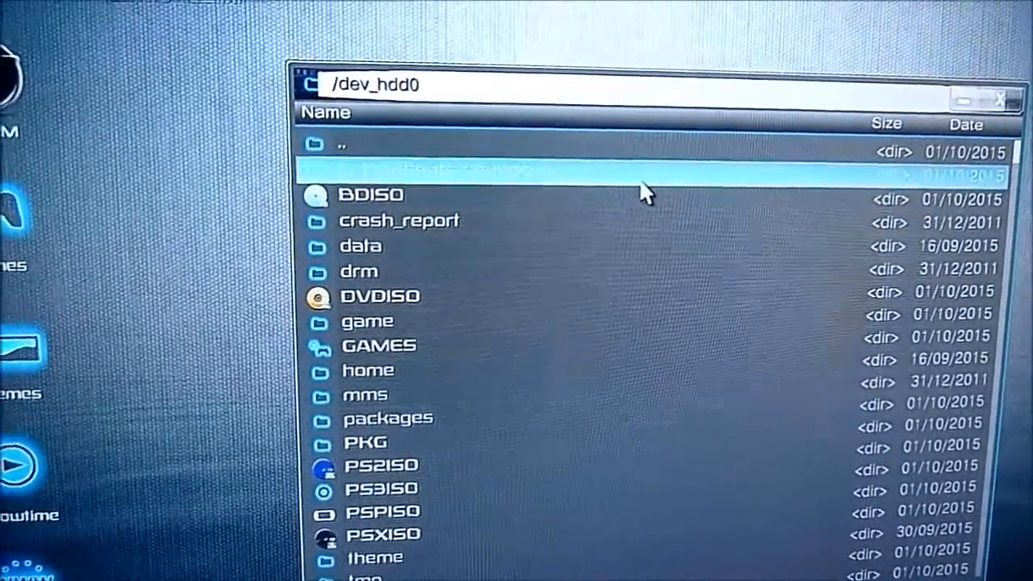
pyautogui.doubleClick(636, 180)
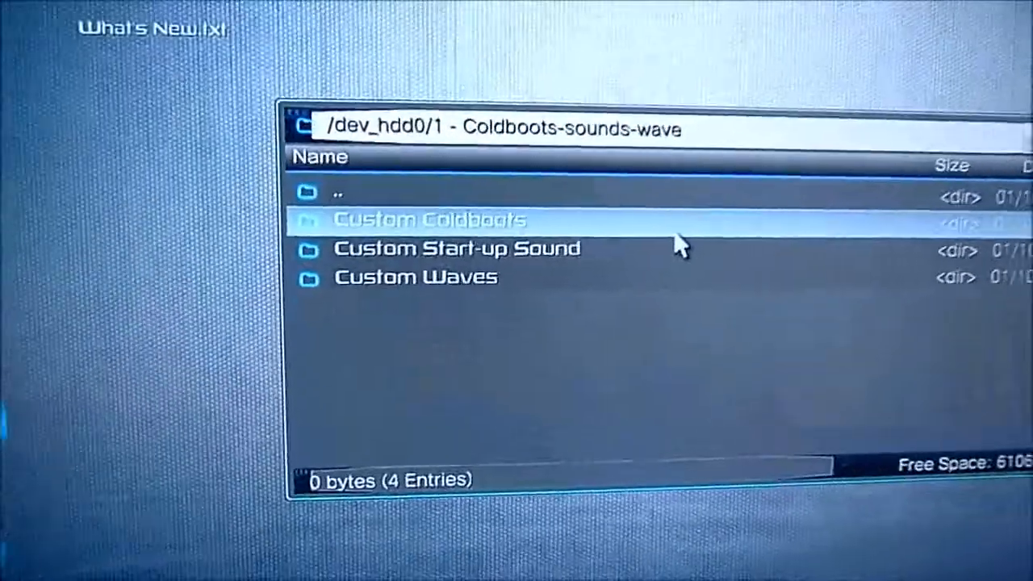
pyautogui.doubleClick(674, 230)
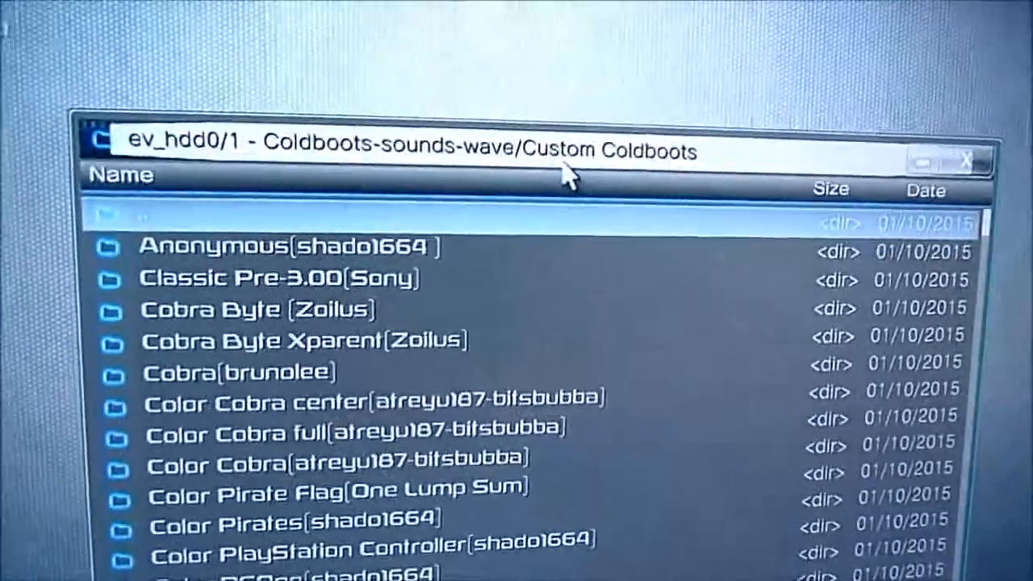
# Paste the copied The Joker(Zoilus) folder into Custom Coldboots, overwriting the folder of the same name.
pyautogui.rightClick(559, 159)
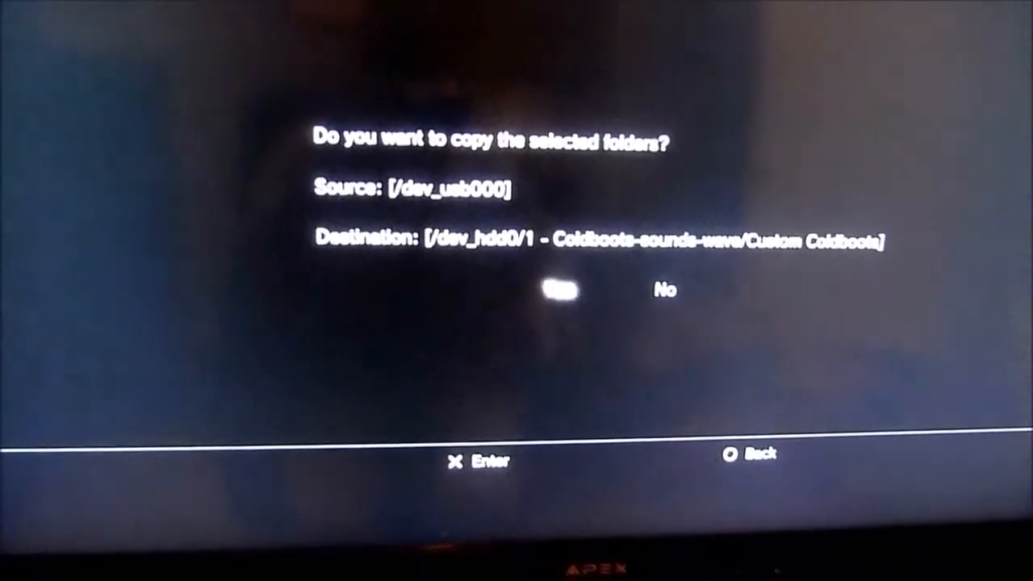
pyautogui.press('Return')
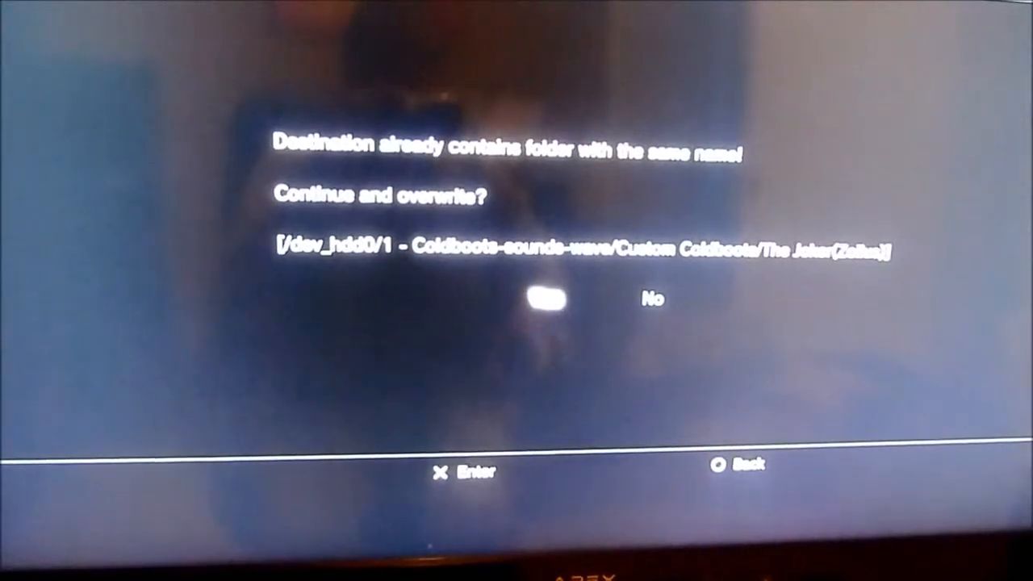
pyautogui.press('Return')
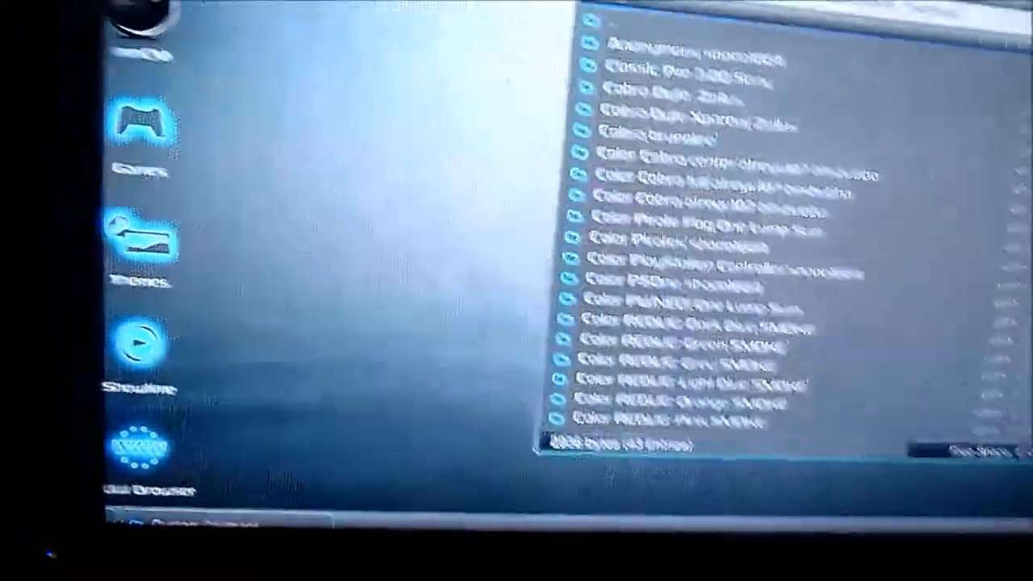
# Open the /dev_blind/vsh/resource folder in a second file window from the PS3 Root.
pyautogui.doubleClick(396, 57)
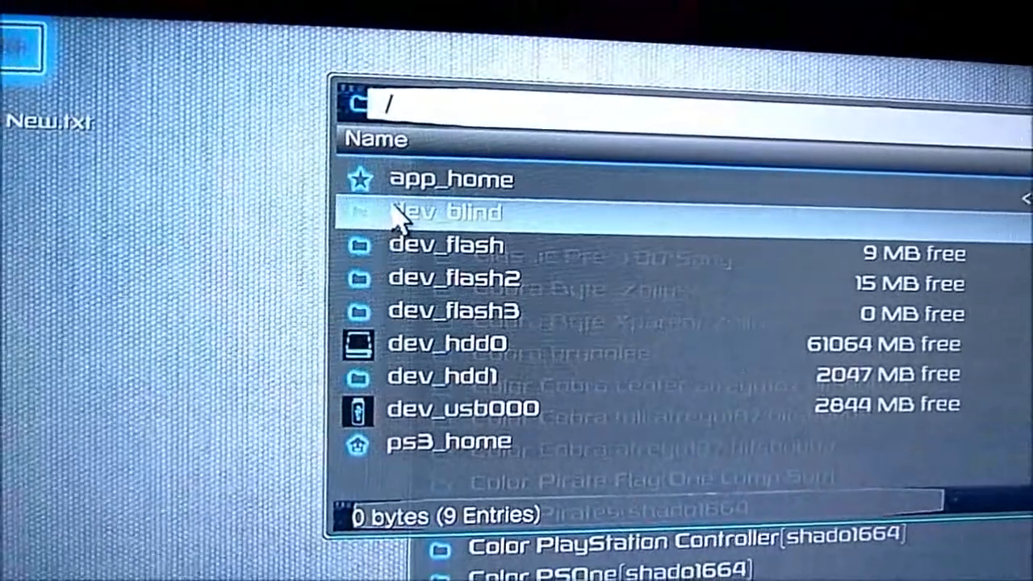
pyautogui.doubleClick(398, 214)
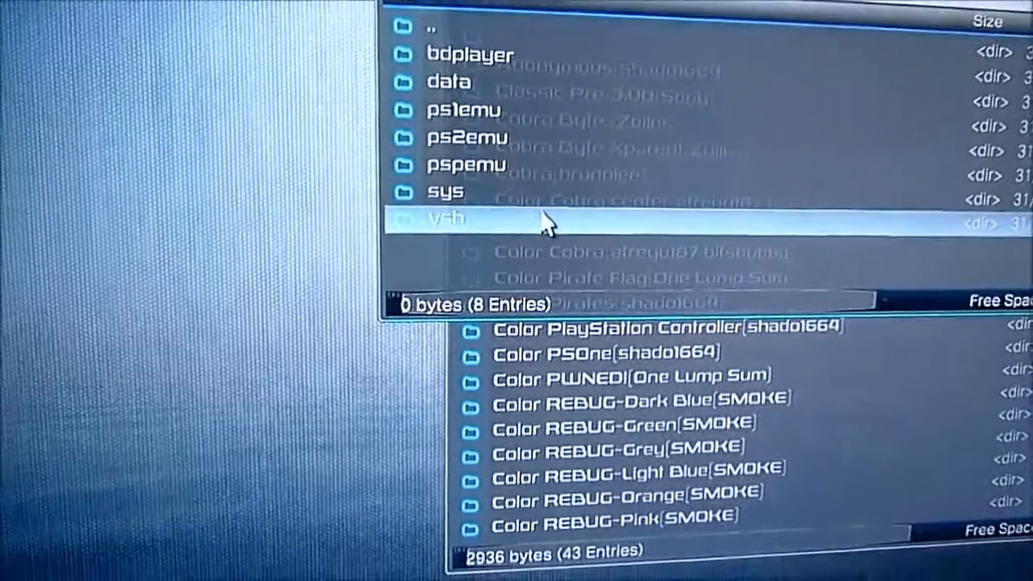
pyautogui.click(547, 232)
pyautogui.doubleClick(554, 217)
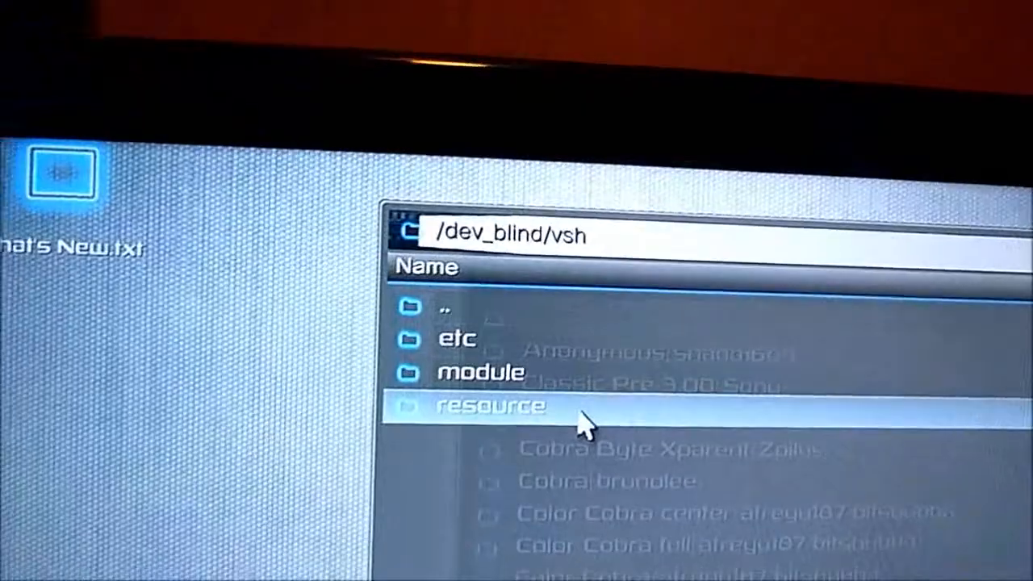
pyautogui.doubleClick(547, 436)
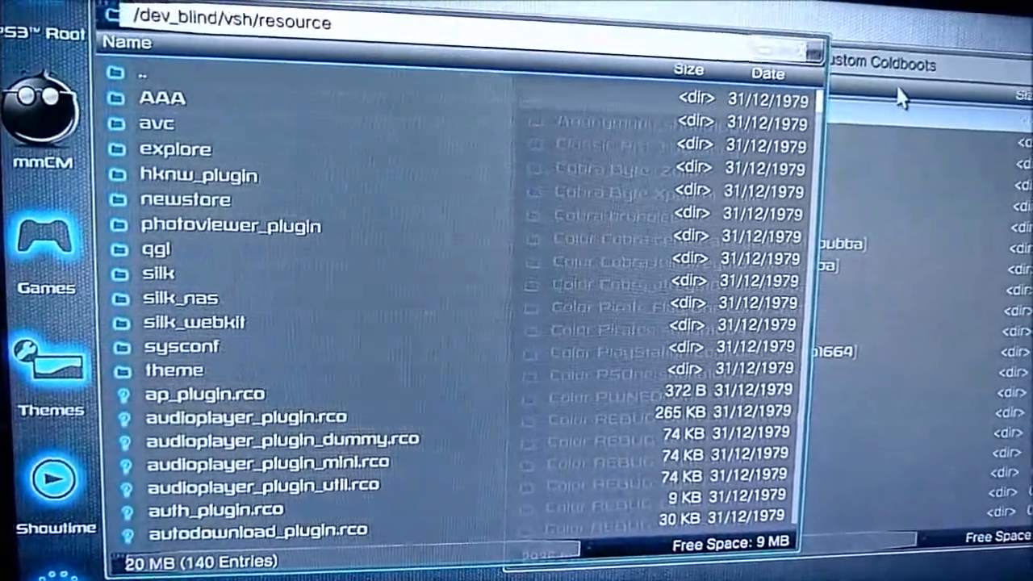
# Copy coldboot.raf from the The Joker(Zoilus) folder in Custom Coldboots.
pyautogui.click(903, 95)
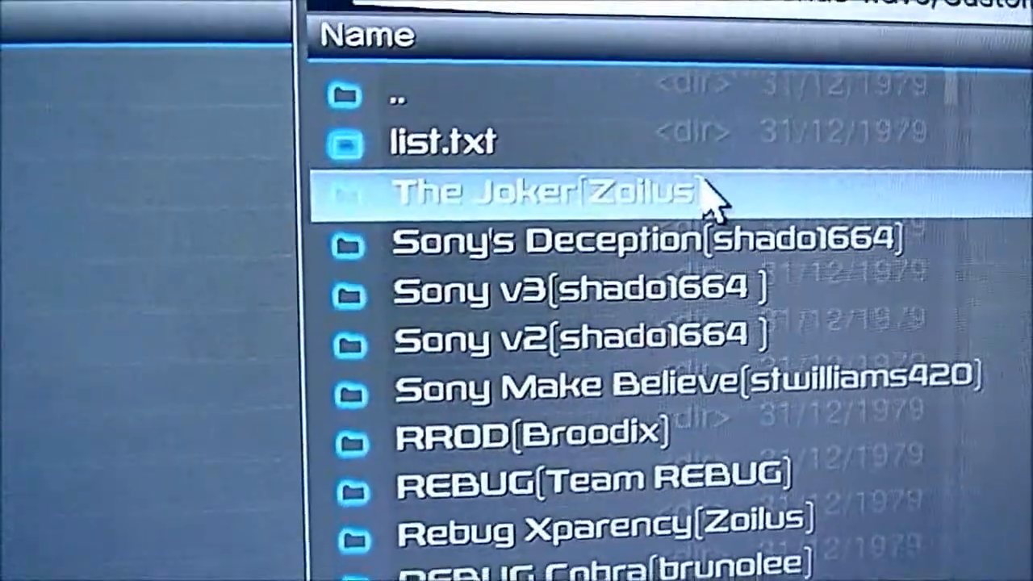
pyautogui.doubleClick(730, 188)
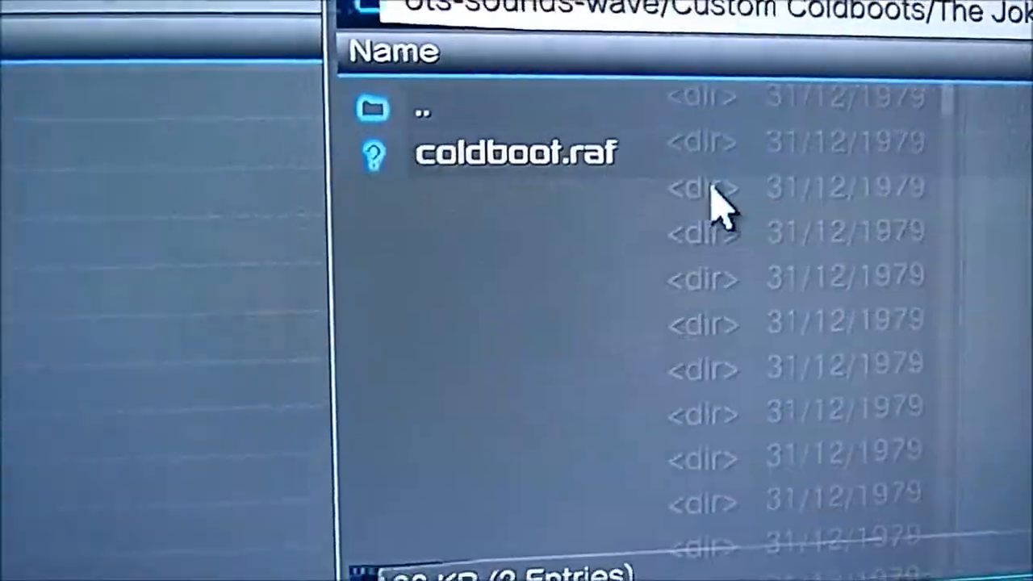
pyautogui.click(714, 137)
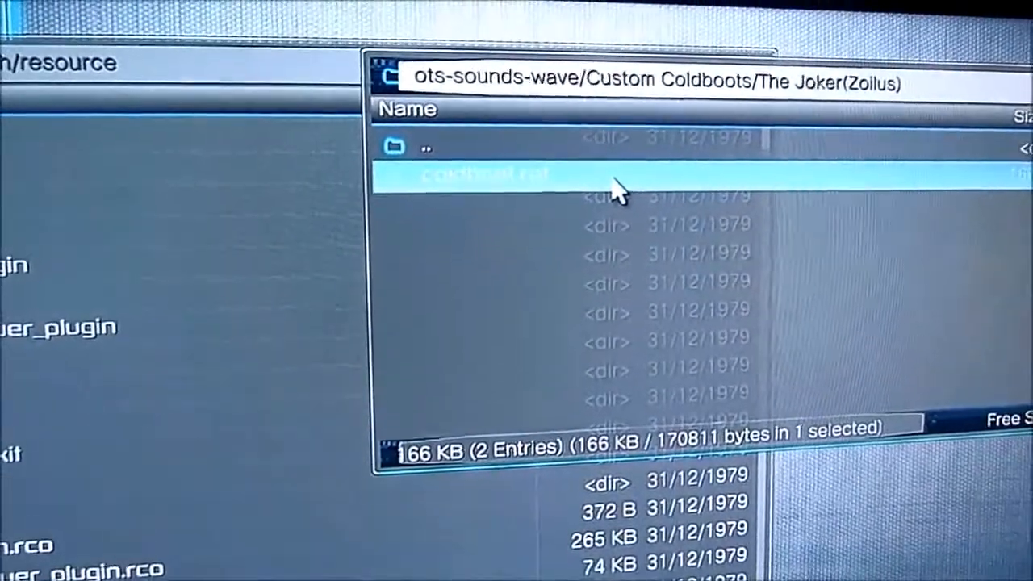
pyautogui.rightClick(634, 179)
pyautogui.press('Return')
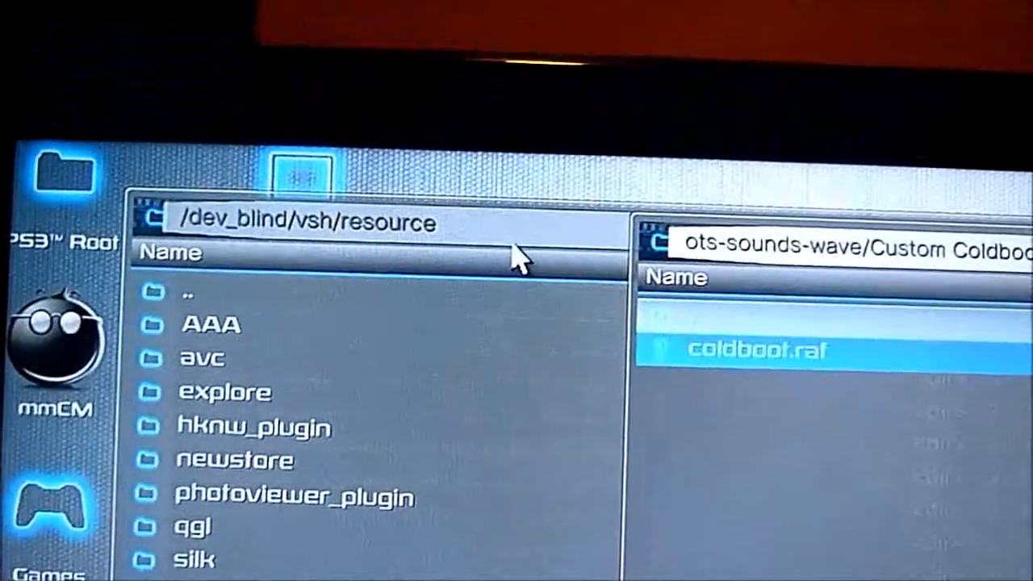
# Paste coldboot.raf into the /dev_blind/vsh/resource folder and check the folder's file list.
pyautogui.click(516, 259)
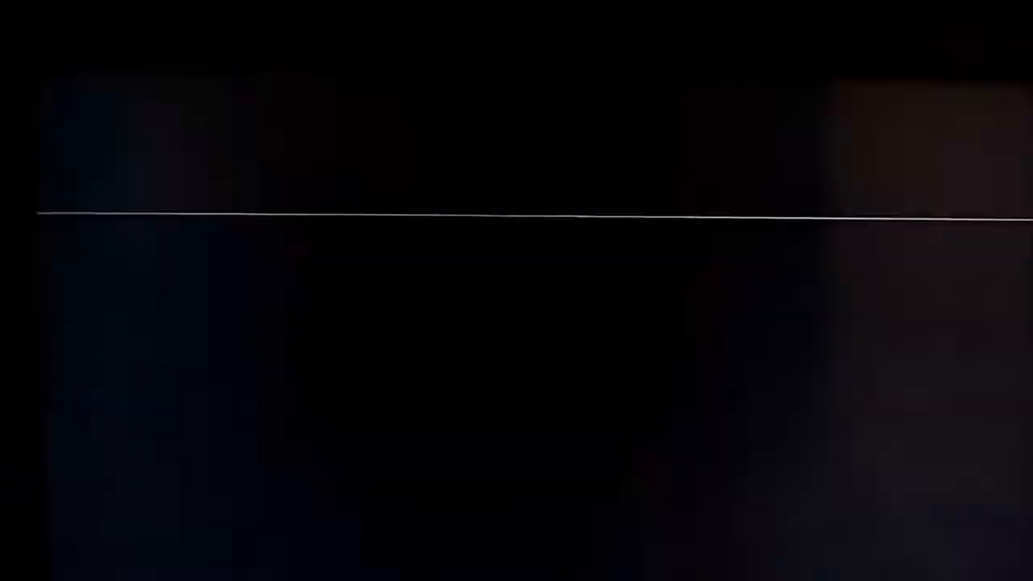
pyautogui.press('Return')
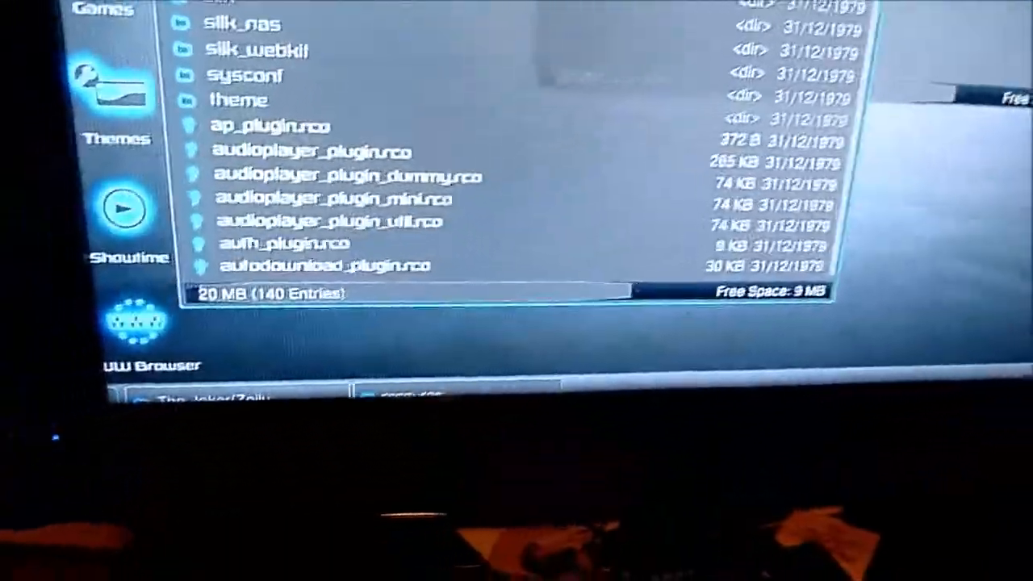
pyautogui.scroll(-5, 500, 170)
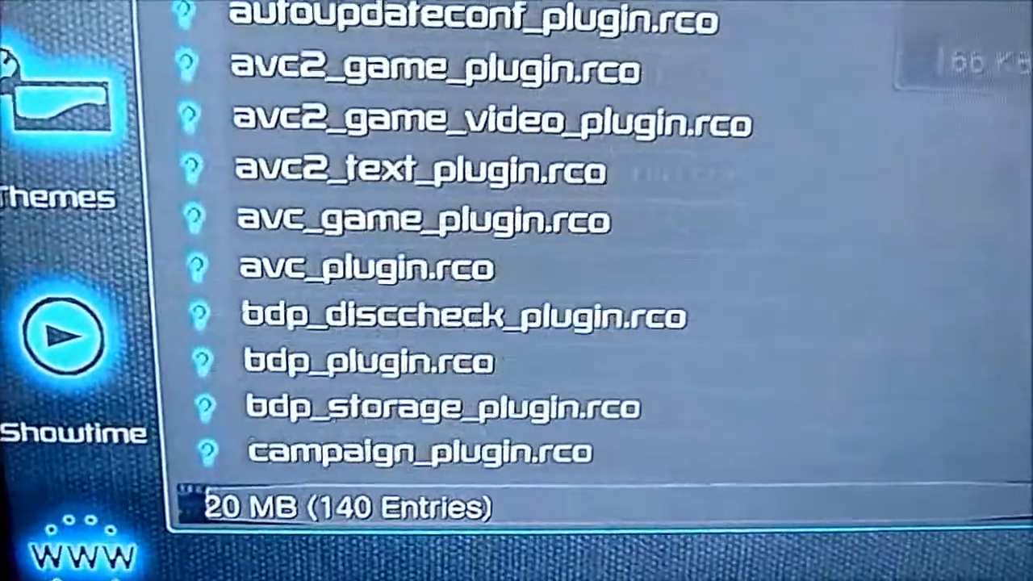
pyautogui.scroll(-4, 500, 242)
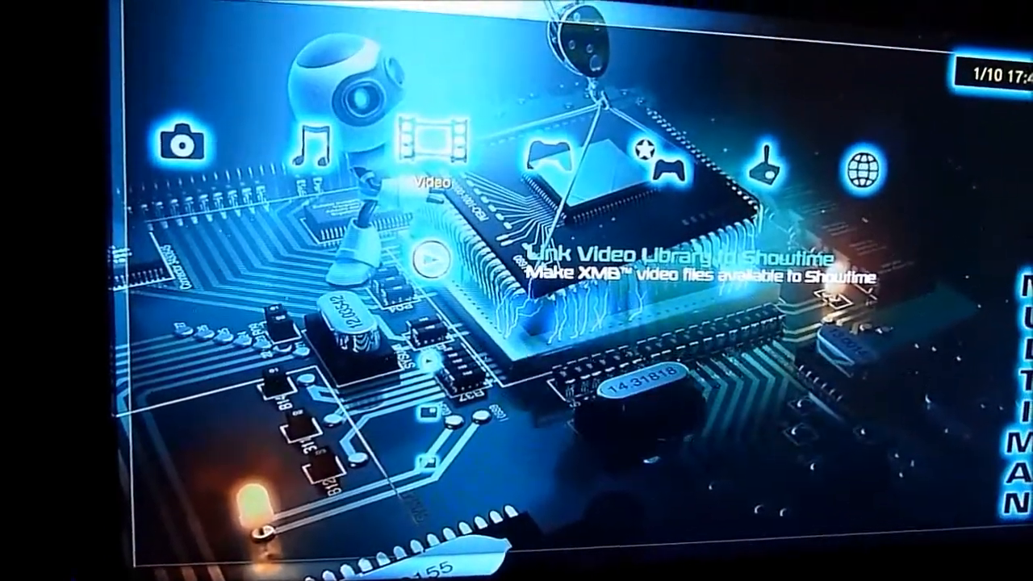
# Return to the multiMAN settings and turn off Write Access to /dev_flash.
pyautogui.press('Left')
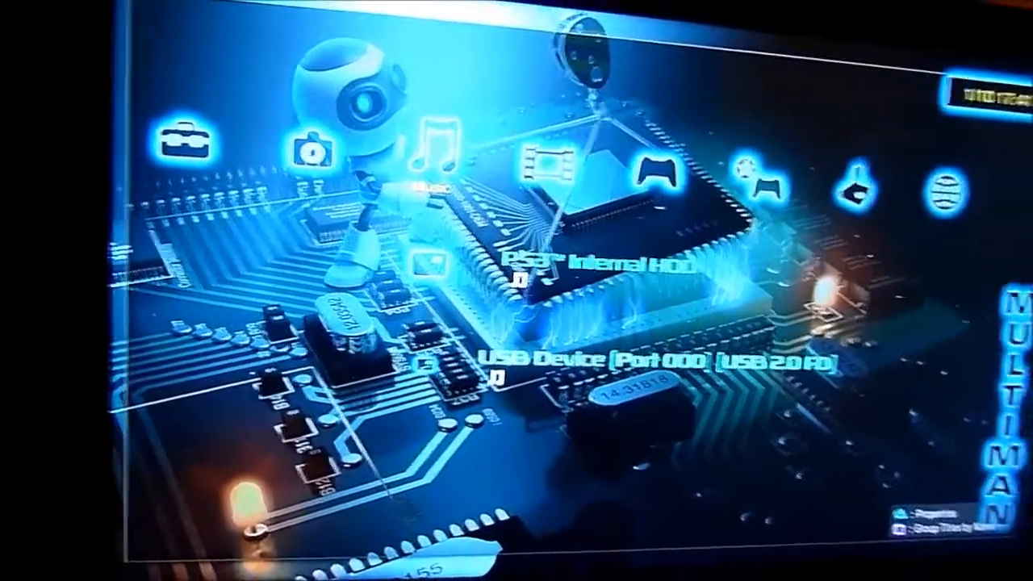
pyautogui.press('Left')
pyautogui.press('Left')
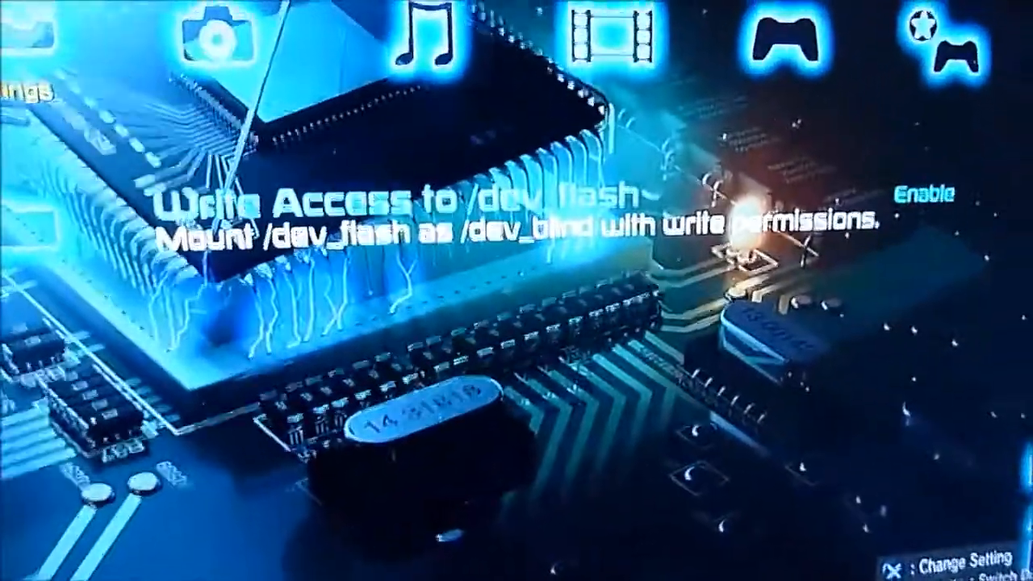
pyautogui.press('Return')
pyautogui.press('Up')
pyautogui.press('Return')
# Go to the mmCM column and select the Restart System option.
pyautogui.press('Left')
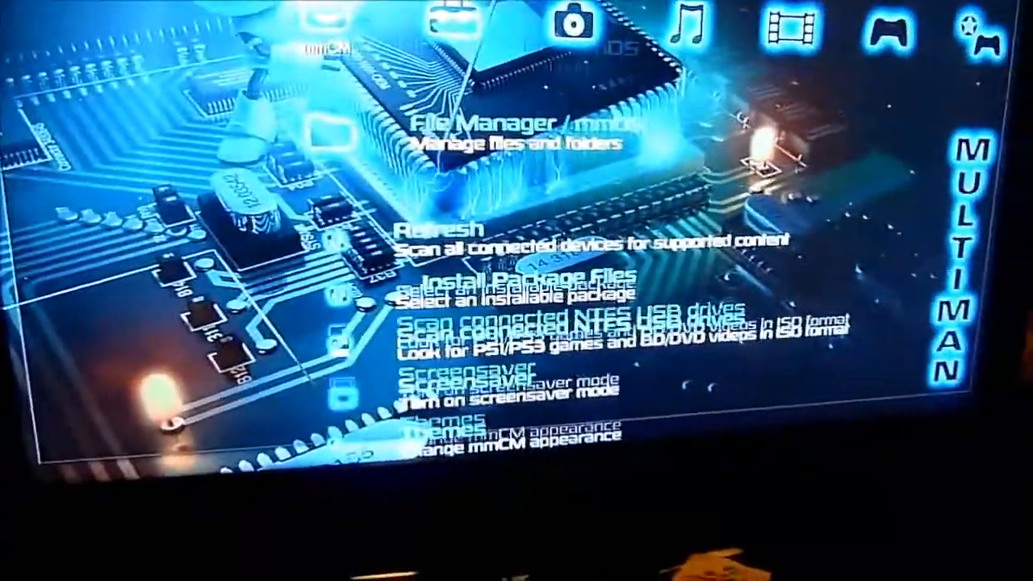
pyautogui.press('Down')
pyautogui.press('Down')
pyautogui.press('Down')
pyautogui.press('Down')
pyautogui.press('Down')
pyautogui.press('Down')
pyautogui.press('Down')
pyautogui.press('Down')
pyautogui.press('Up')
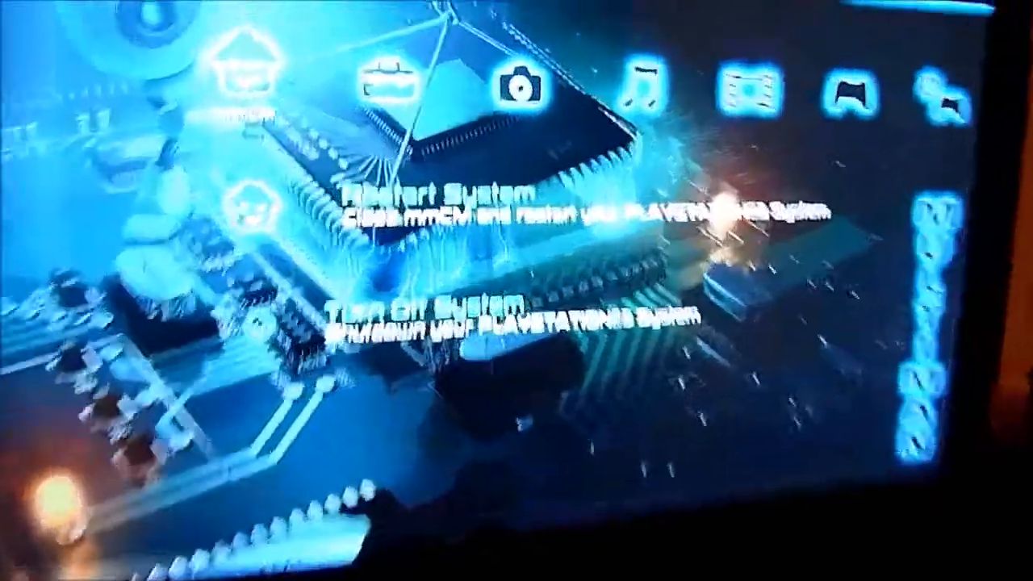